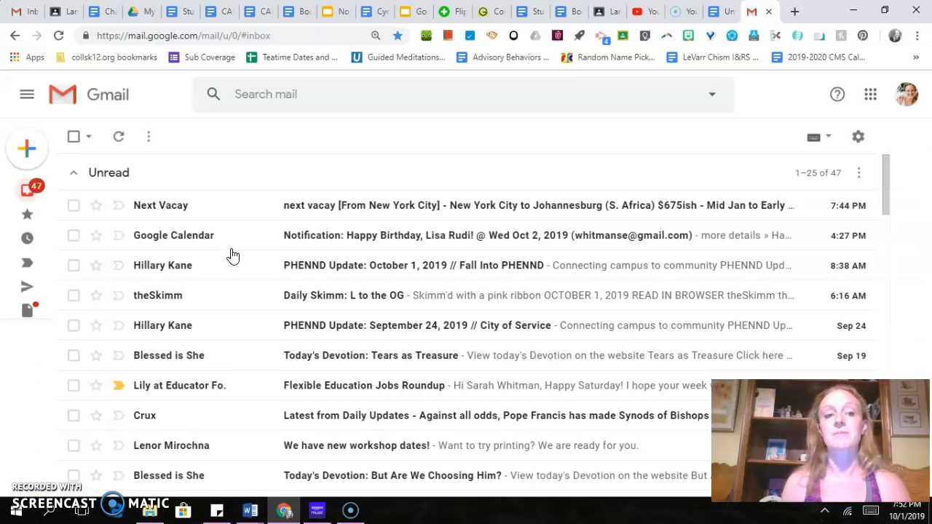
Switch to the school mail account and close the tab holding the personal inbox
click(909, 97)
click(786, 250)
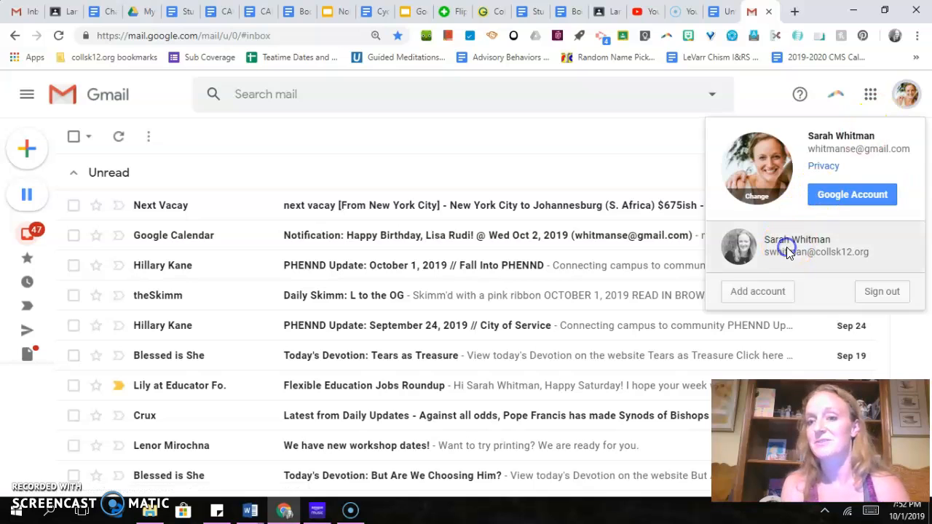
click(725, 9)
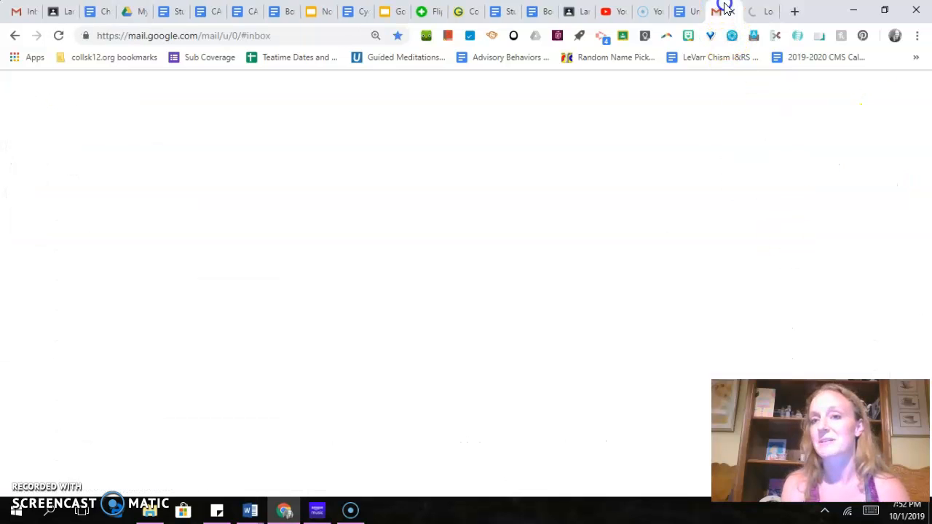
click(732, 11)
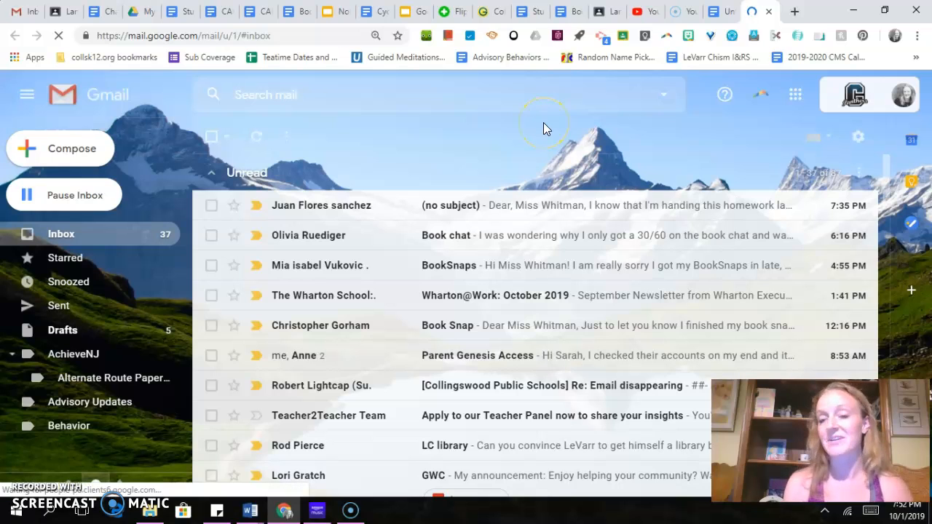
Browse the available background images and colours in the theme picker and close it
click(858, 140)
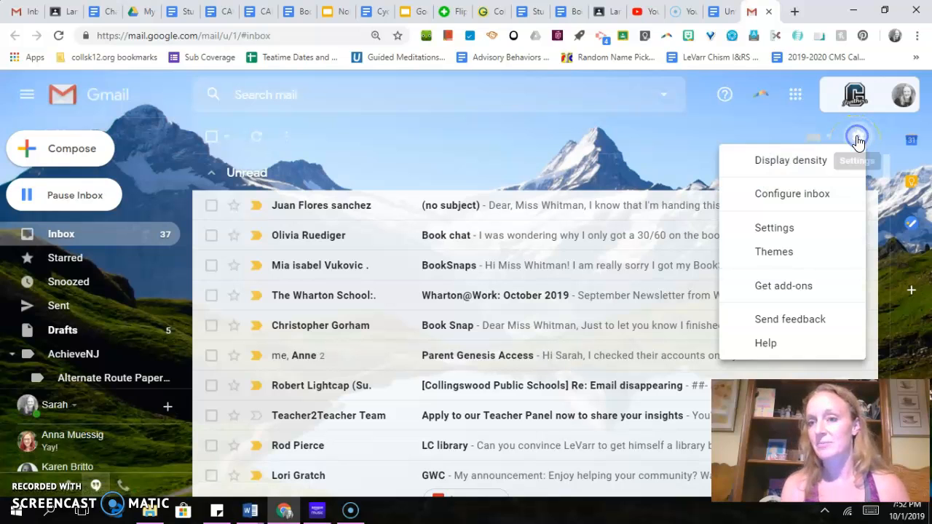
click(797, 257)
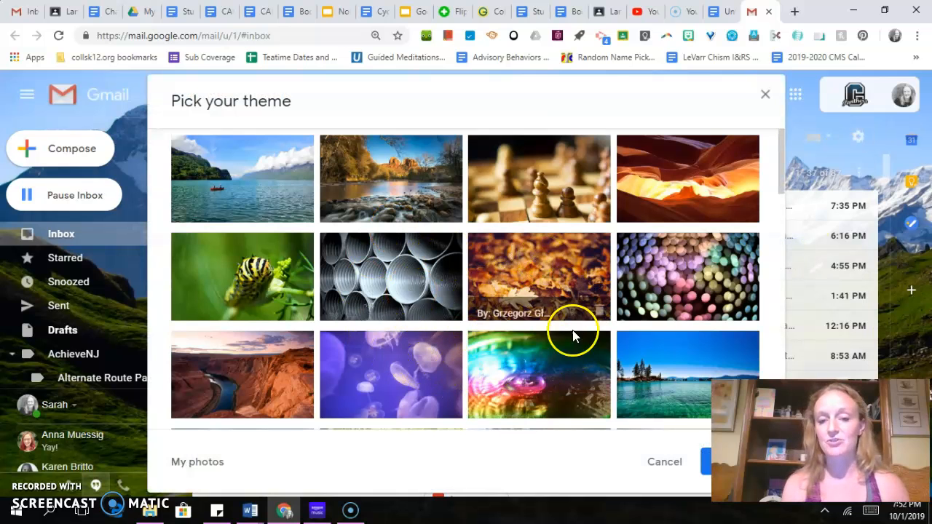
scroll(568, 376, down, 6)
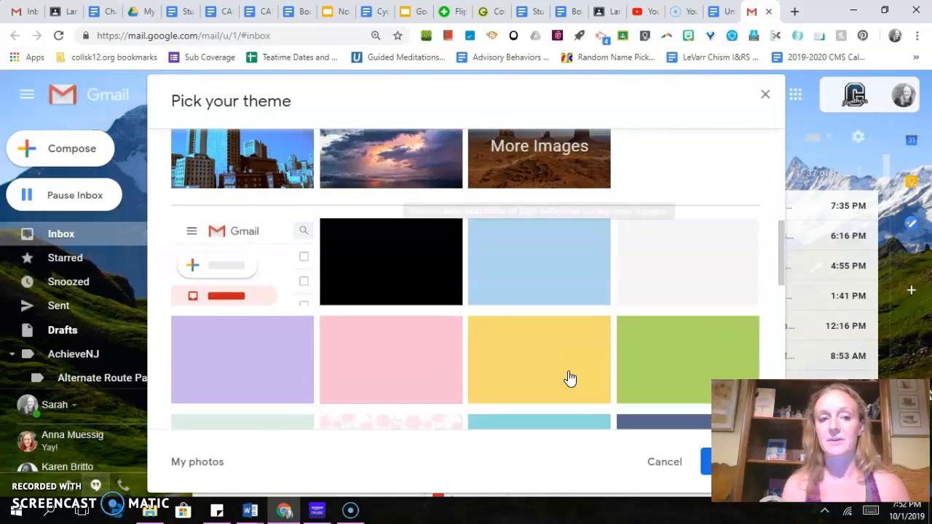
scroll(571, 378, down, 6)
scroll(571, 378, up, 8)
click(705, 462)
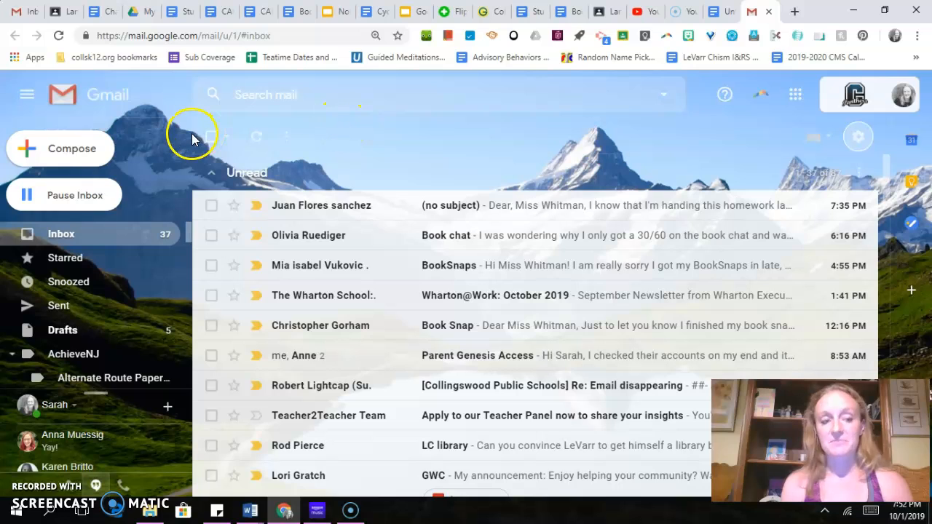
Open a blank new message to check its body for a signature, and close it
click(61, 157)
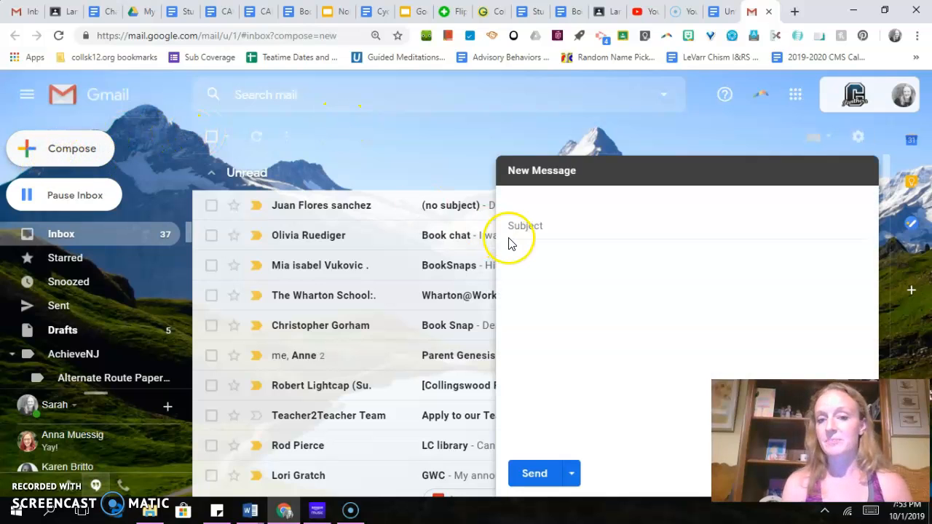
click(583, 277)
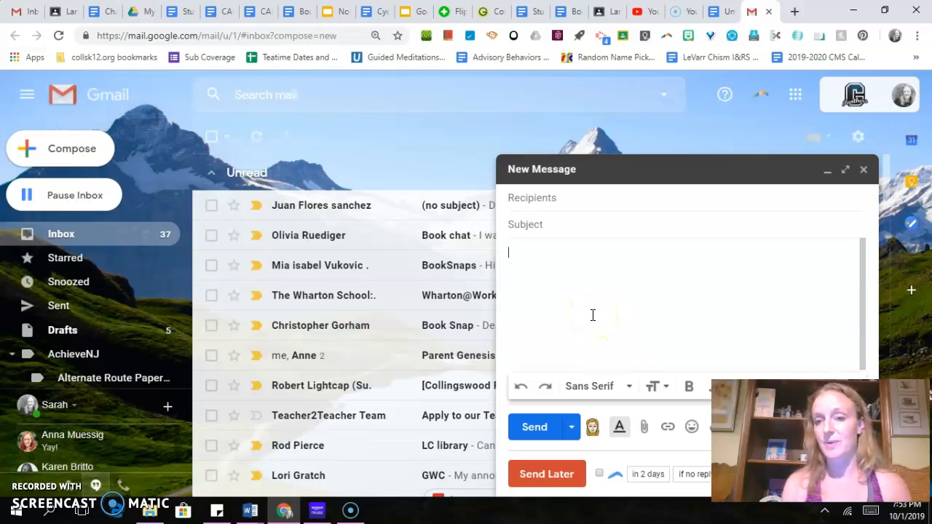
click(865, 170)
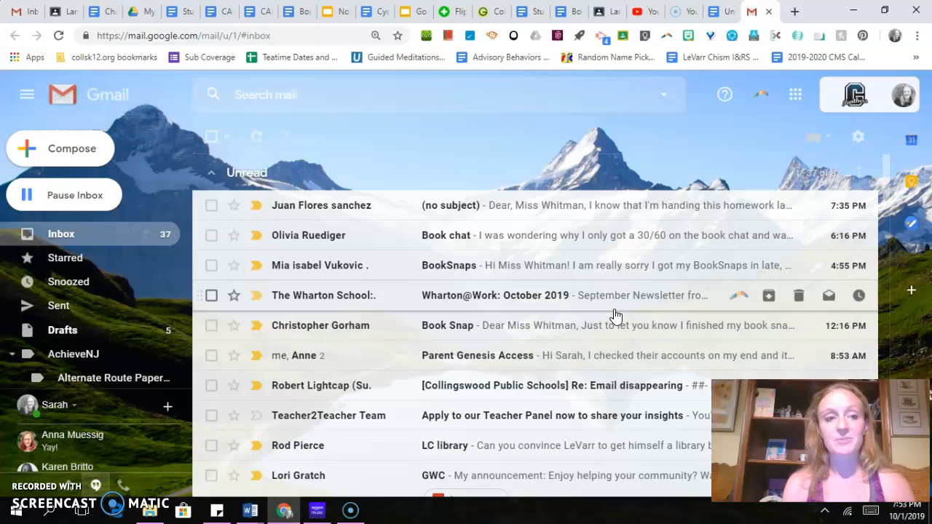
Enable a custom signature for outgoing messages in the general mail settings
click(859, 139)
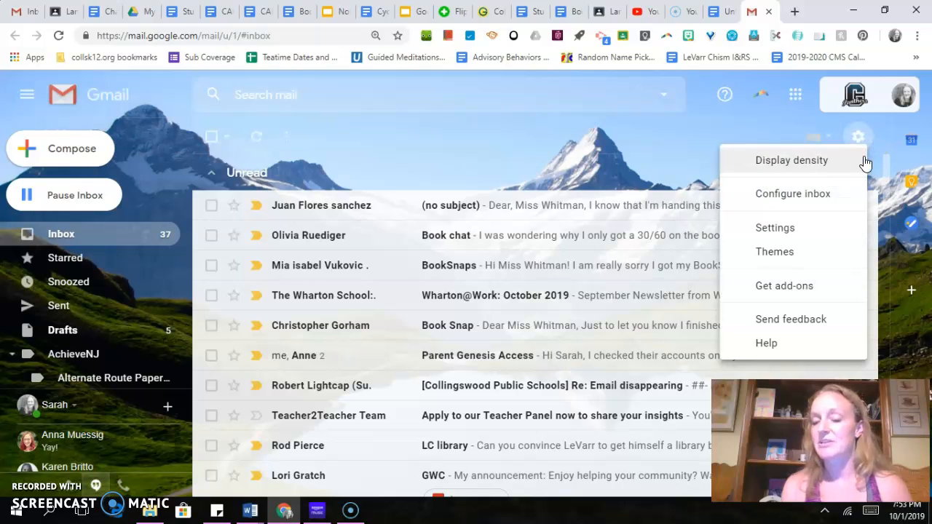
click(808, 232)
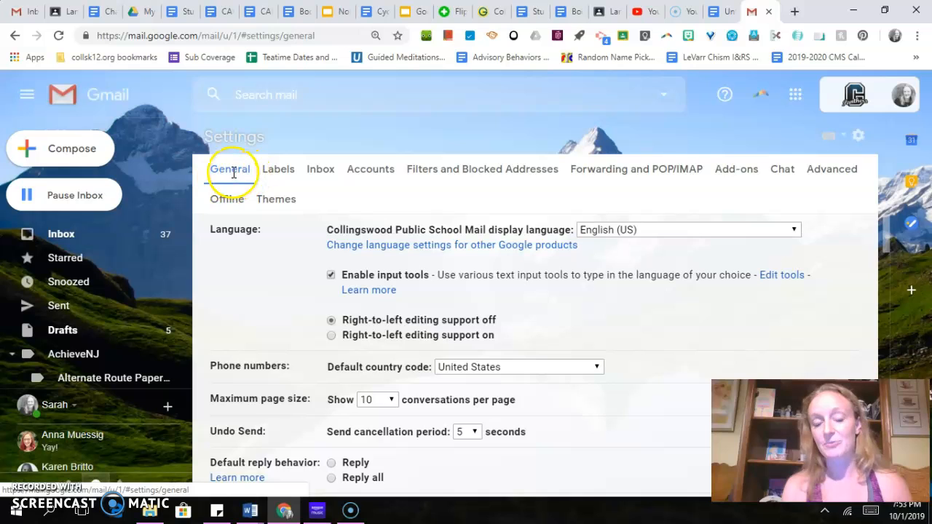
scroll(279, 267, down, 3)
scroll(279, 267, down, 5)
scroll(279, 267, down, 6)
scroll(279, 268, down, 5)
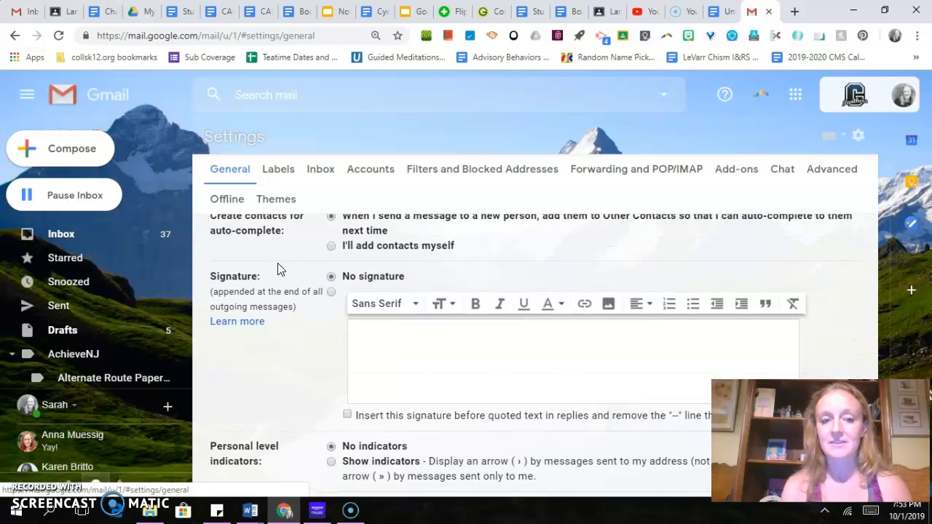
scroll(270, 254, down, 1)
scroll(265, 241, up, 2)
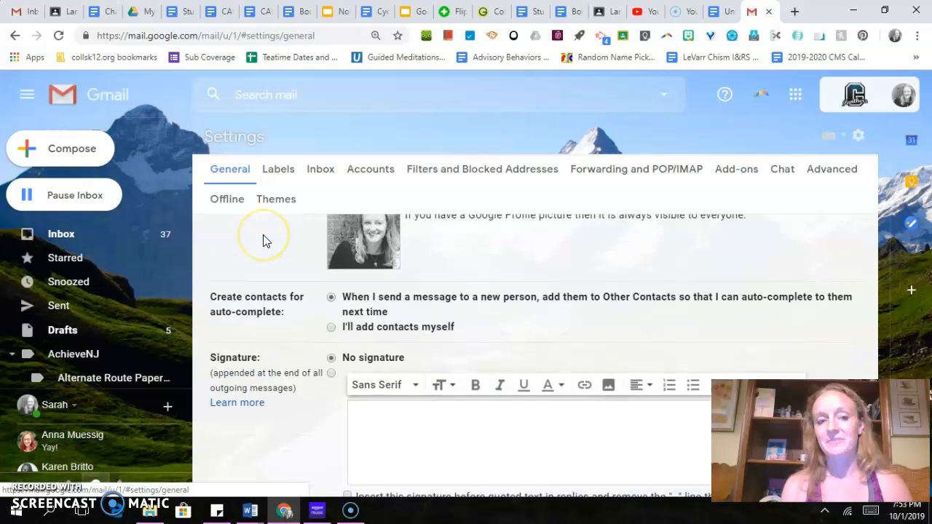
scroll(265, 242, up, 2)
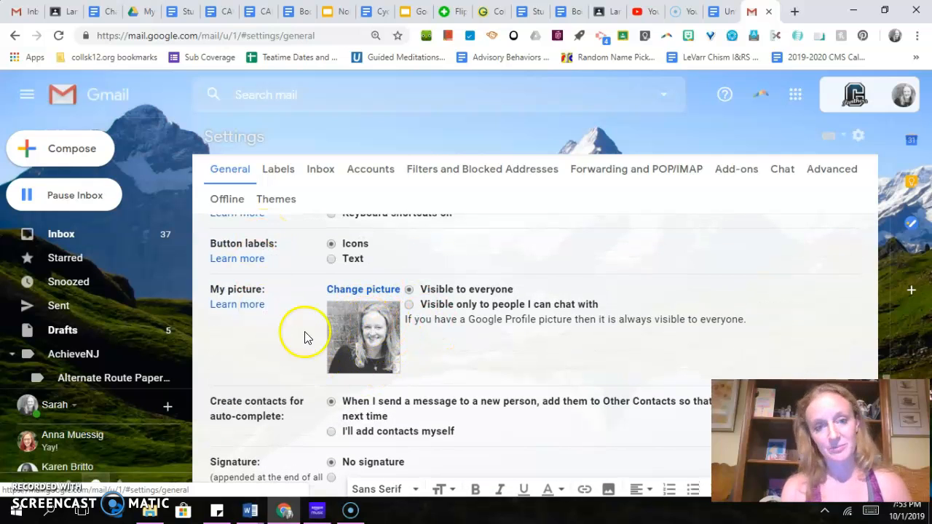
scroll(266, 350, down, 3)
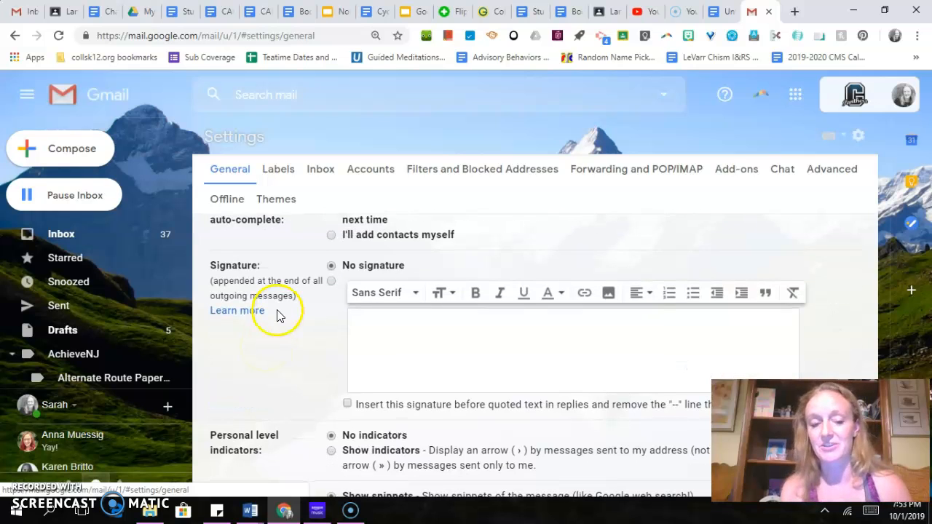
click(331, 283)
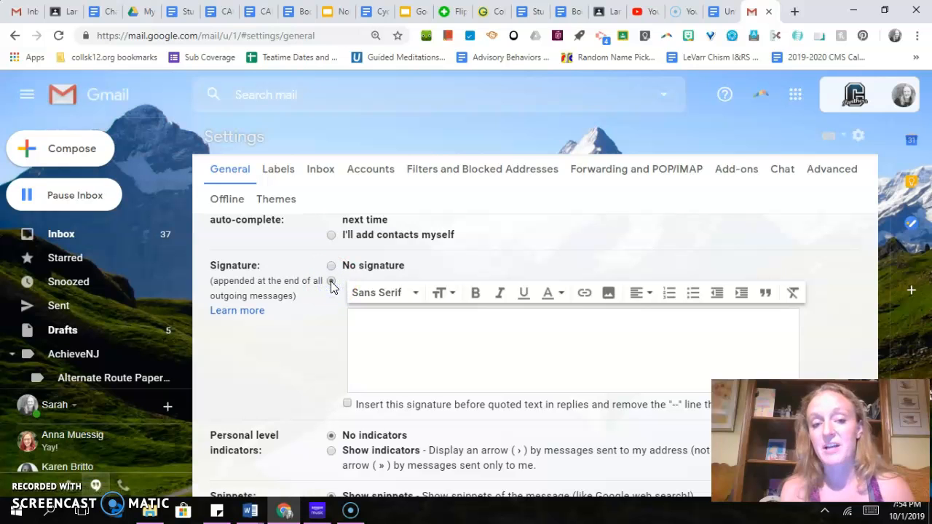
Write the signature on three lines: the sender's full name, "Sixth Grade ELA Teacher" and "Collingswood Middle School"
click(398, 344)
scroll(395, 343, down, 1)
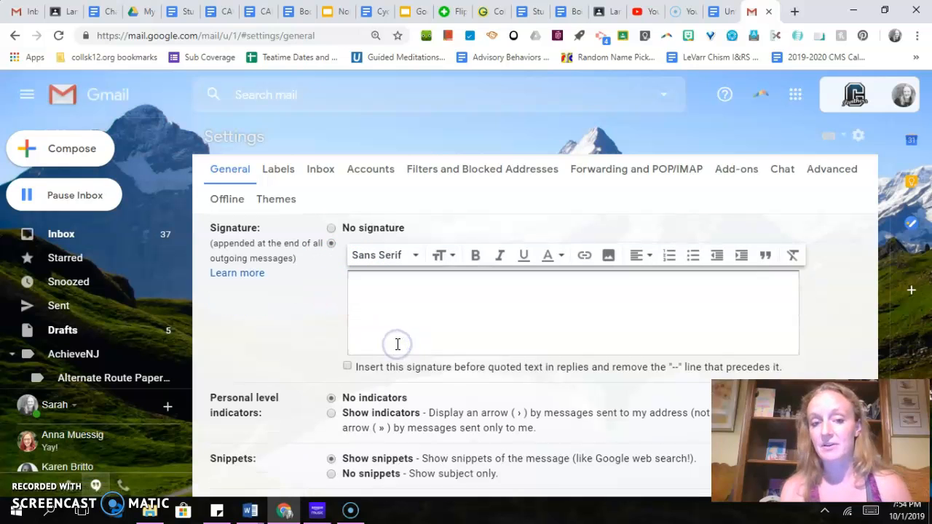
click(421, 308)
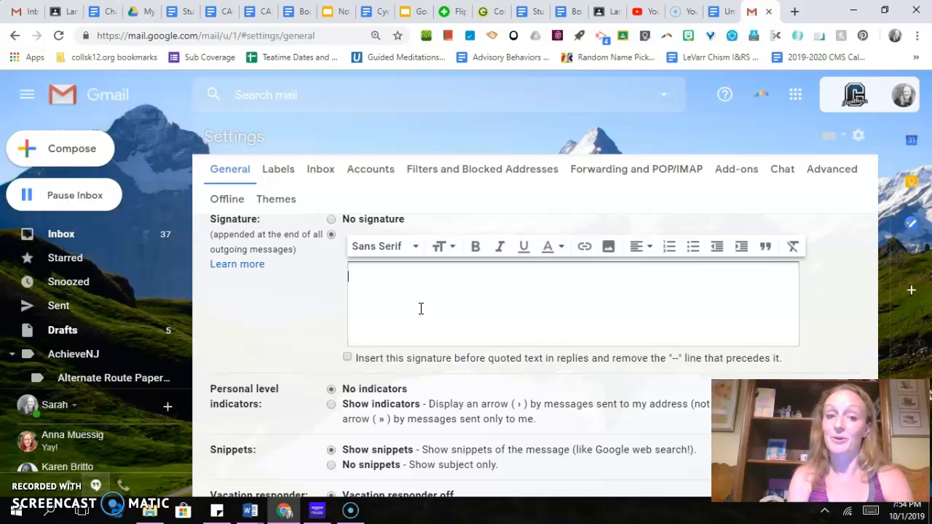
text(Sarah)
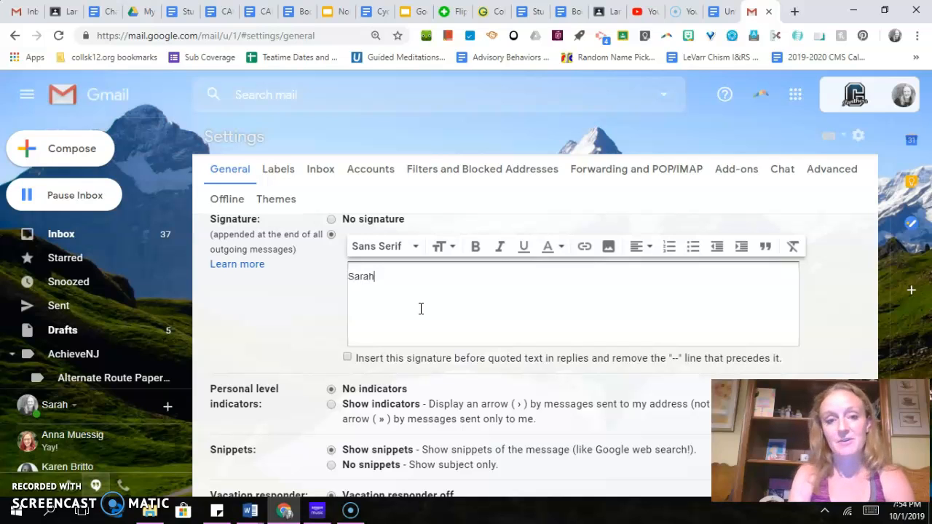
text(Whitman, P)
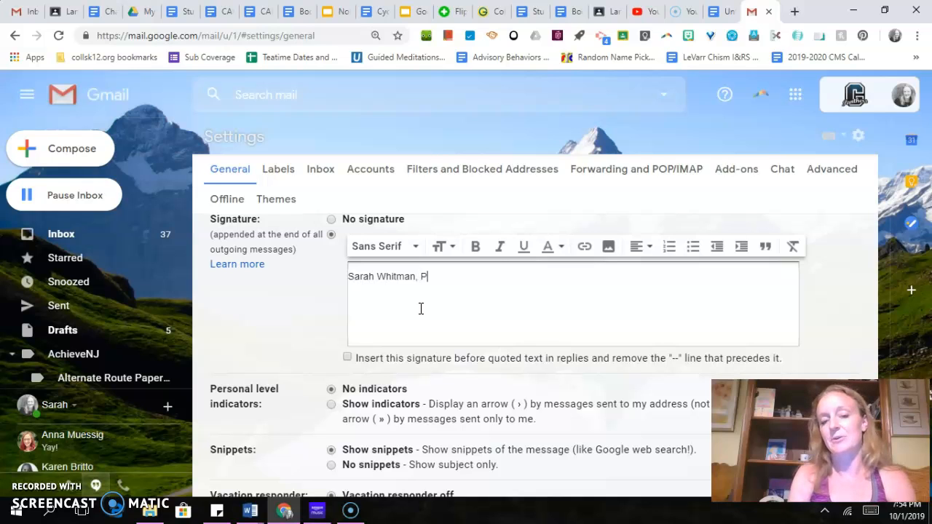
key(BackSpace)
key(BackSpace)
text(MD)
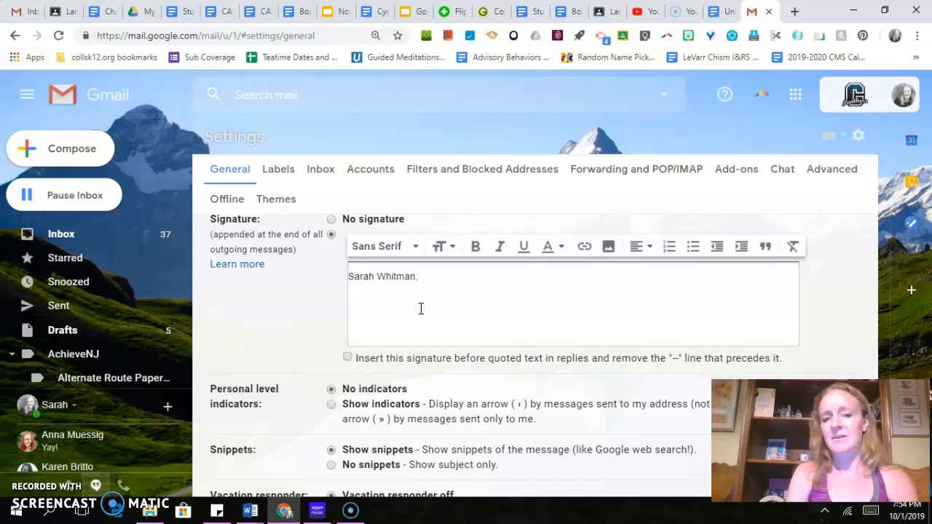
text(D.)
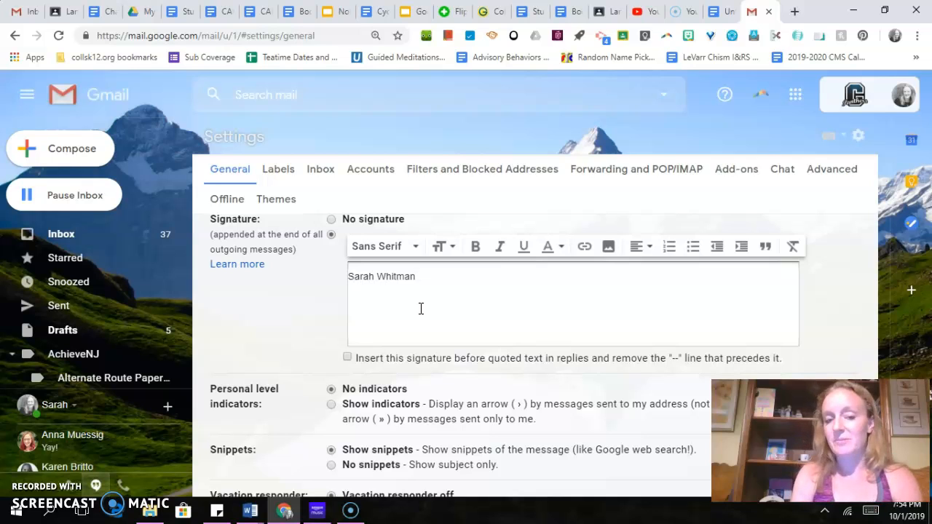
text(Sixth Grade)
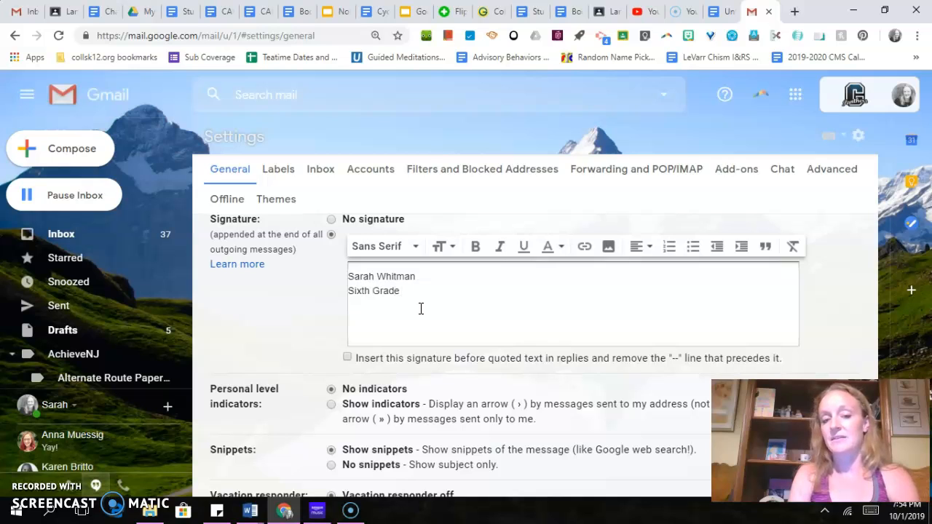
text( ELA Teacher)
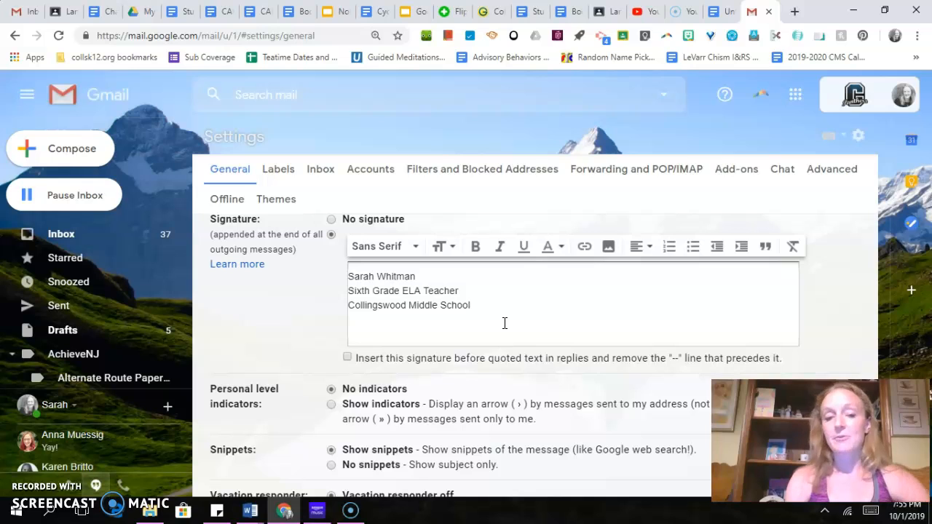
Try the quote "Dare to be different!" below the school name in the signature, and delete it
key(Return)
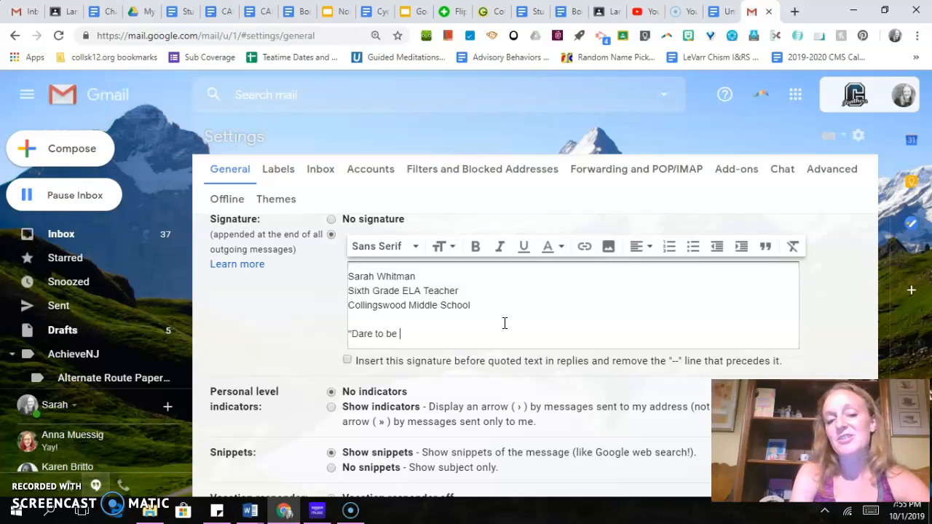
text(rent!")
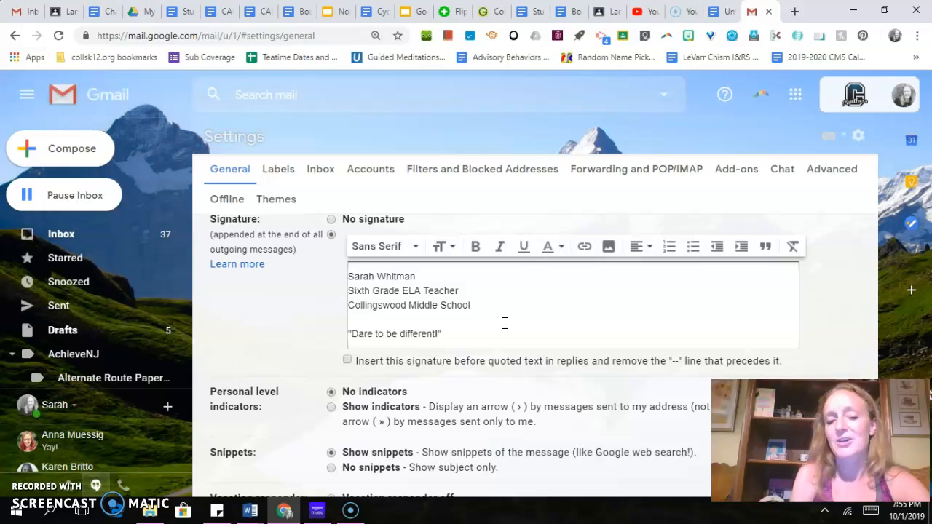
drag(446, 333, 348, 334)
key(BackSpace)
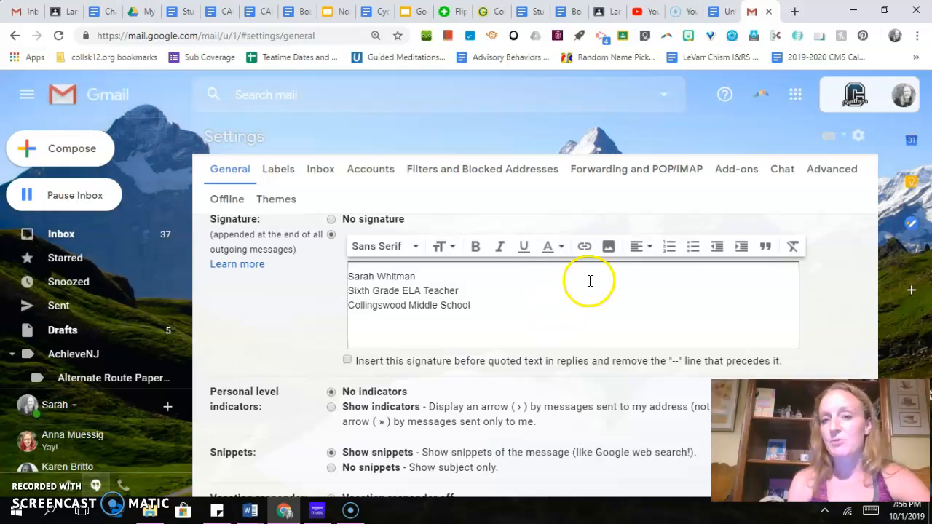
Search the web in a new tab for "spread love everywhere you go mother teresa" and look through the results
click(795, 12)
text(spr)
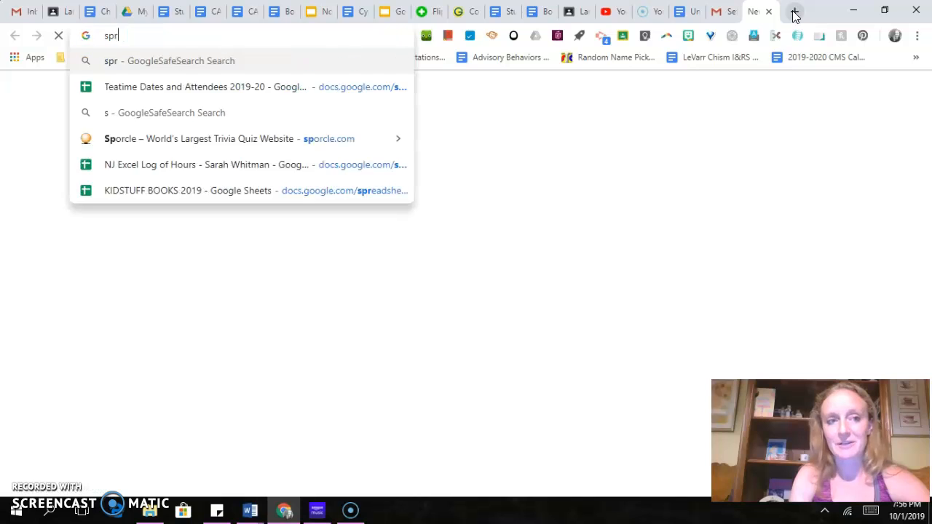
text(ead love everywhere y)
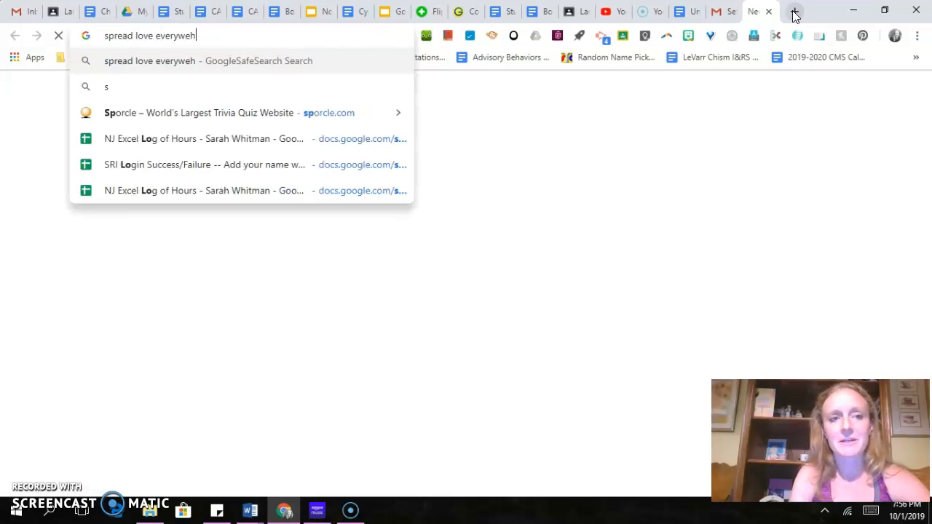
text(ou go mote)
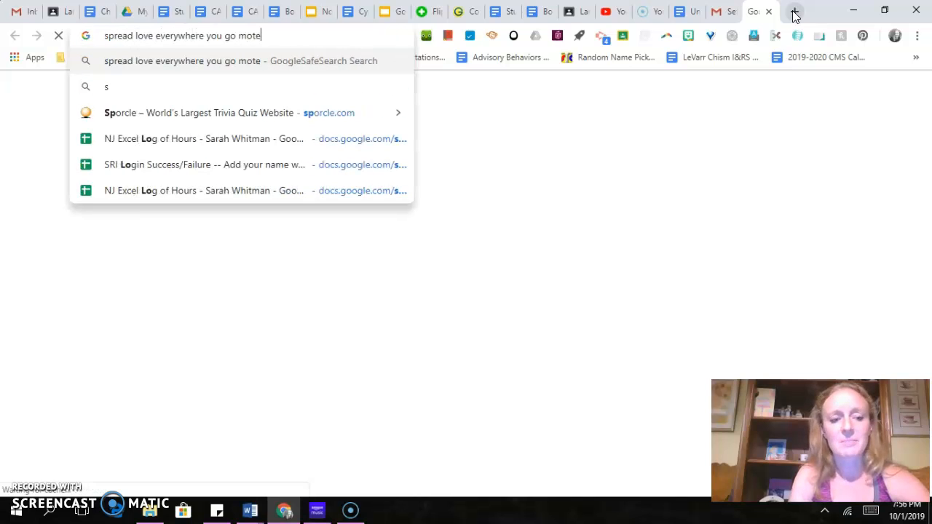
key(BackSpace)
text(her teresa)
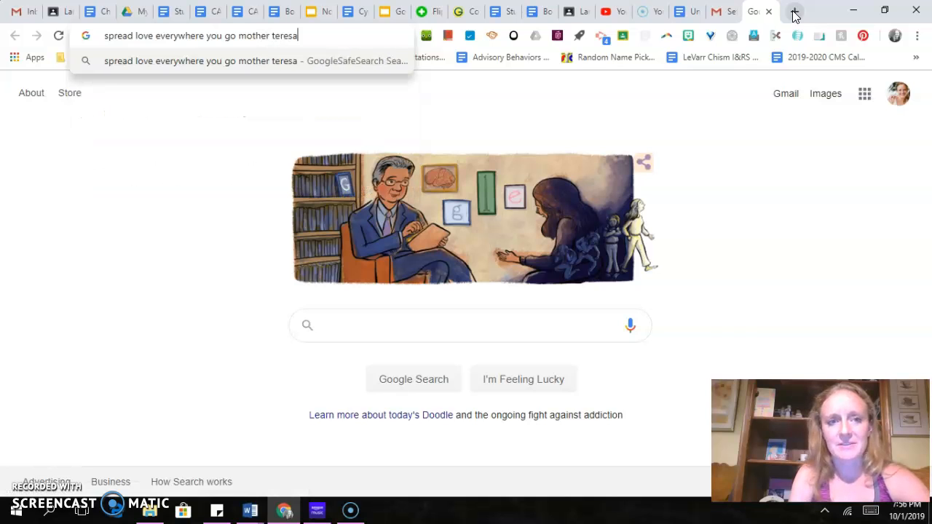
key(Return)
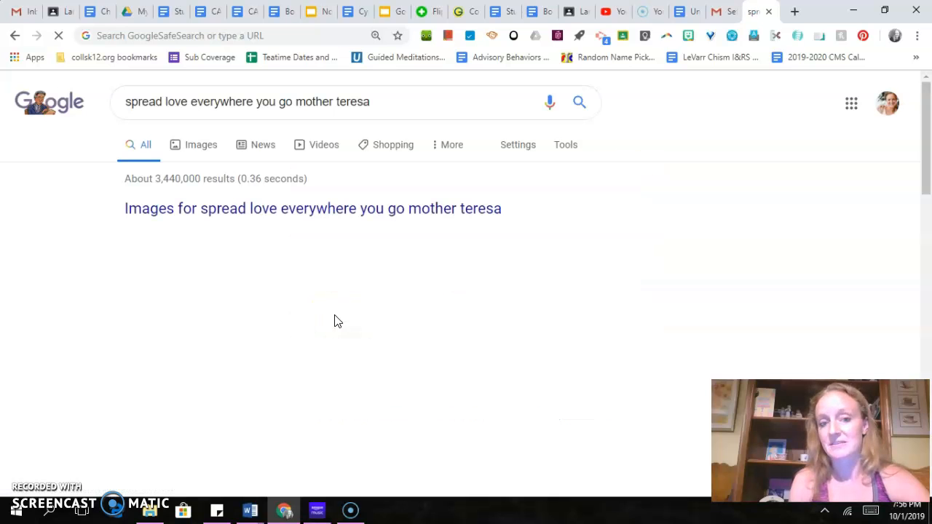
scroll(240, 197, down, 5)
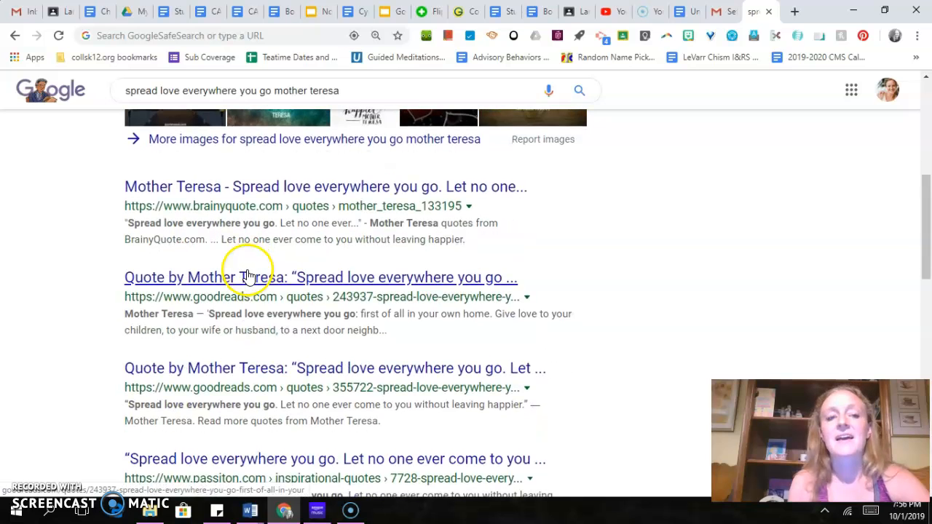
scroll(298, 227, down, 2)
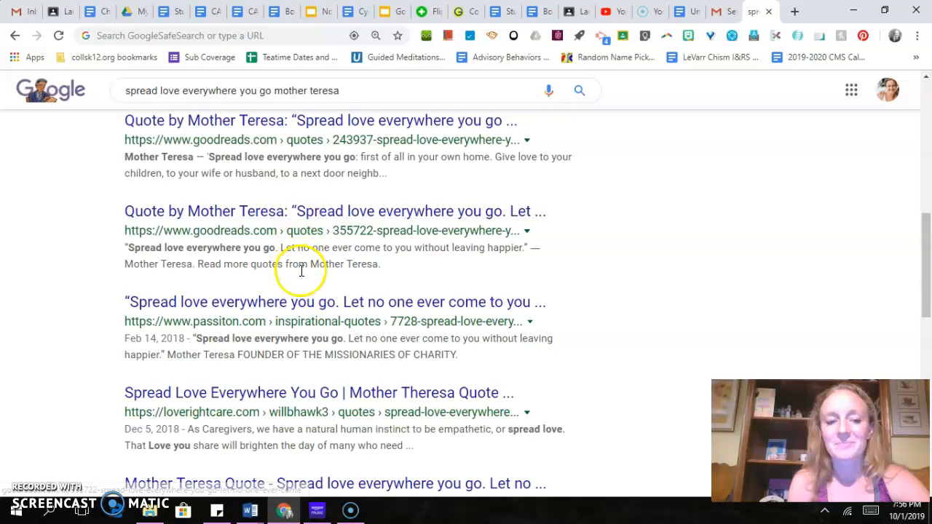
Open the passiton.com result and copy the quote "Spread love everywhere you go. Let no one ever come to you without leaving happier."
scroll(306, 267, down, 1)
click(318, 255)
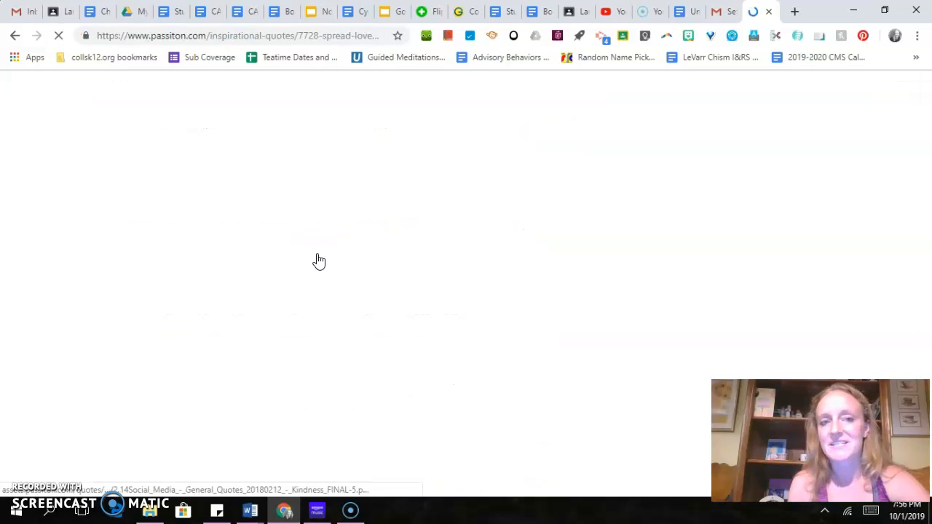
scroll(318, 261, down, 3)
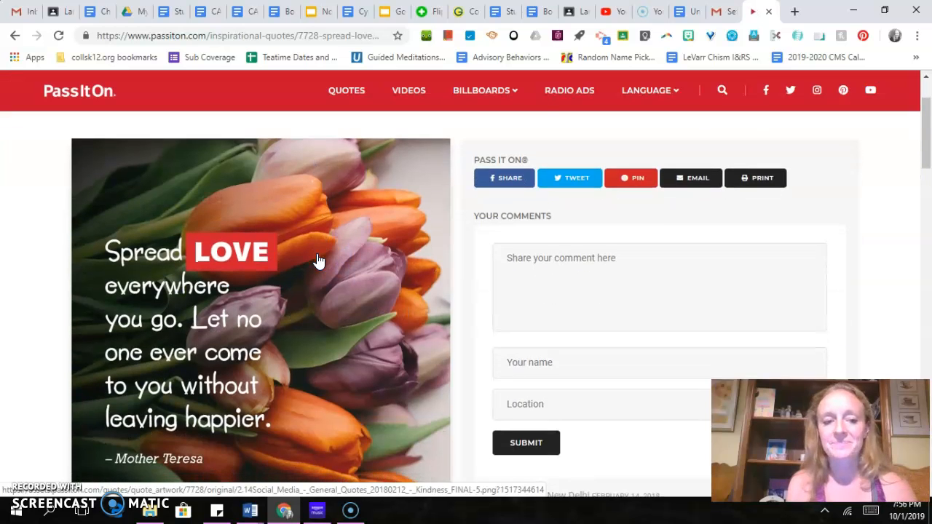
scroll(318, 261, down, 3)
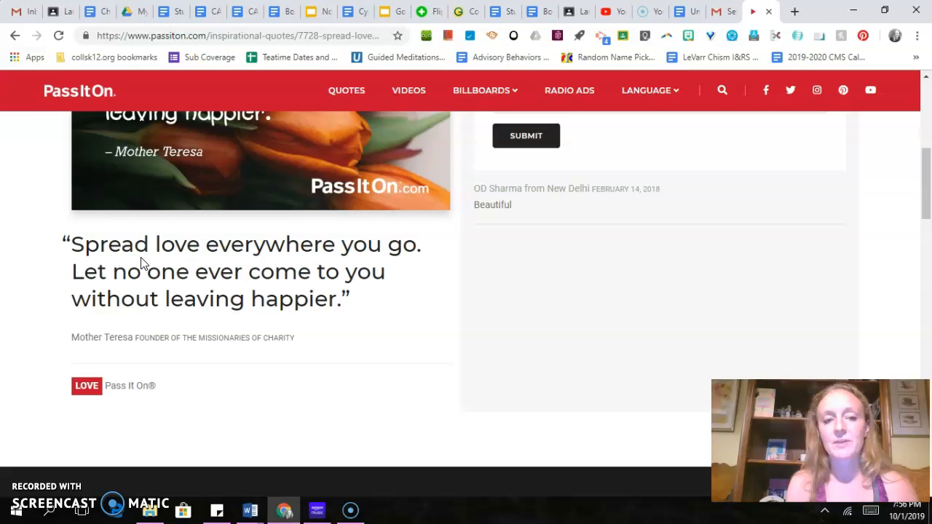
drag(62, 243, 357, 302)
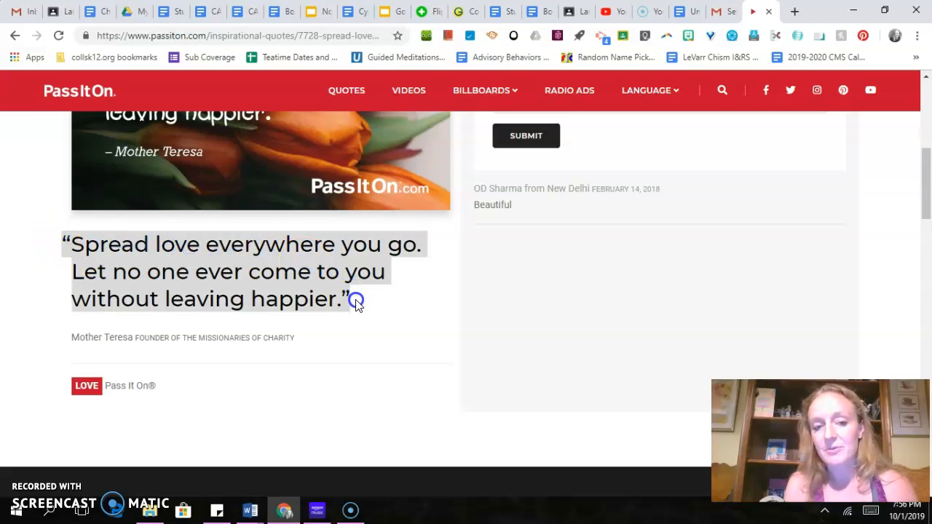
right_click(283, 298)
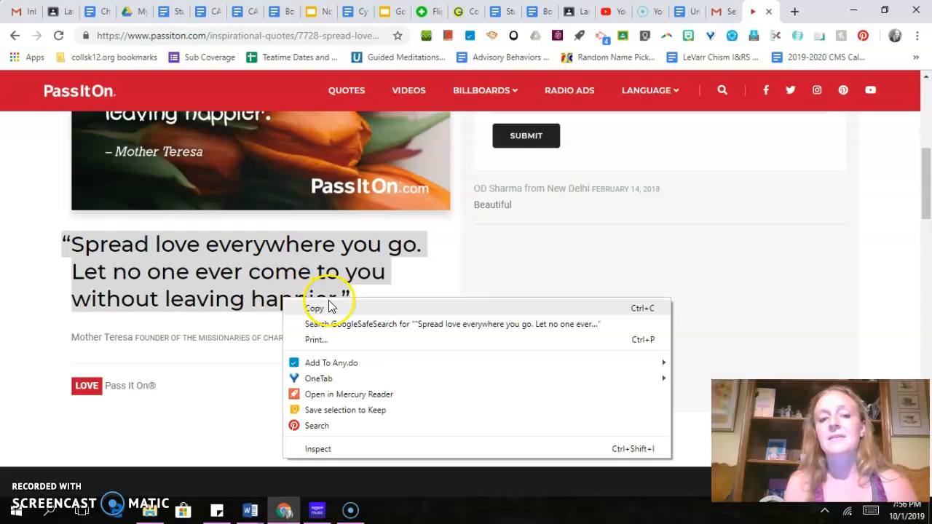
click(327, 303)
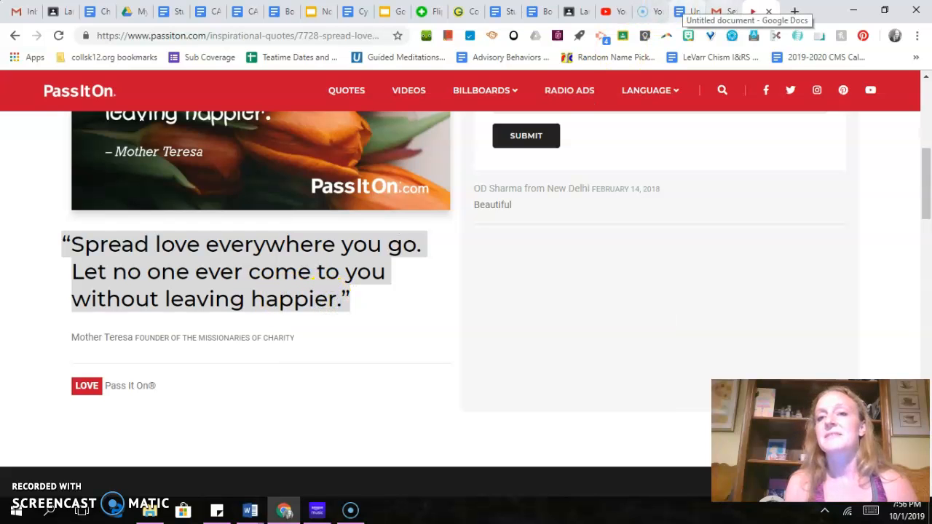
Back in the mail settings, paste the quote as plain text below the school name in the signature and add "- Mother Teresa" after it
click(721, 11)
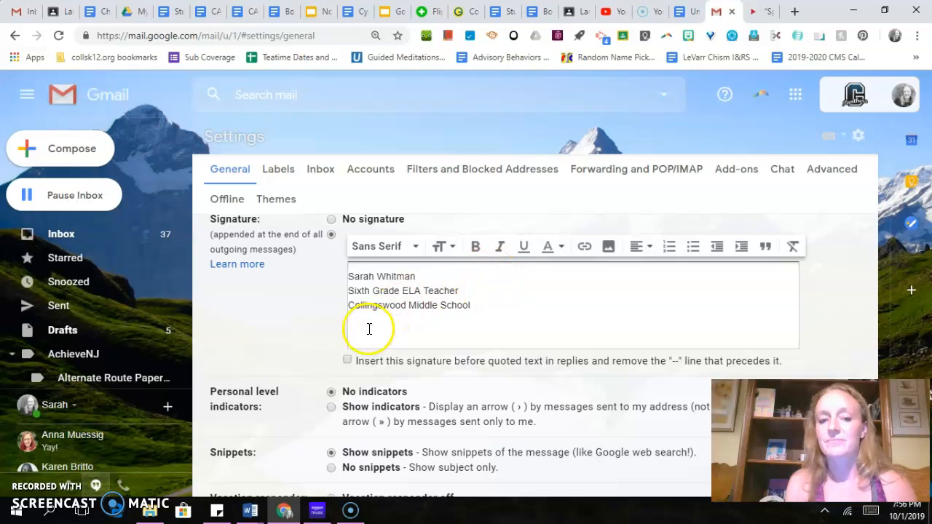
right_click(365, 332)
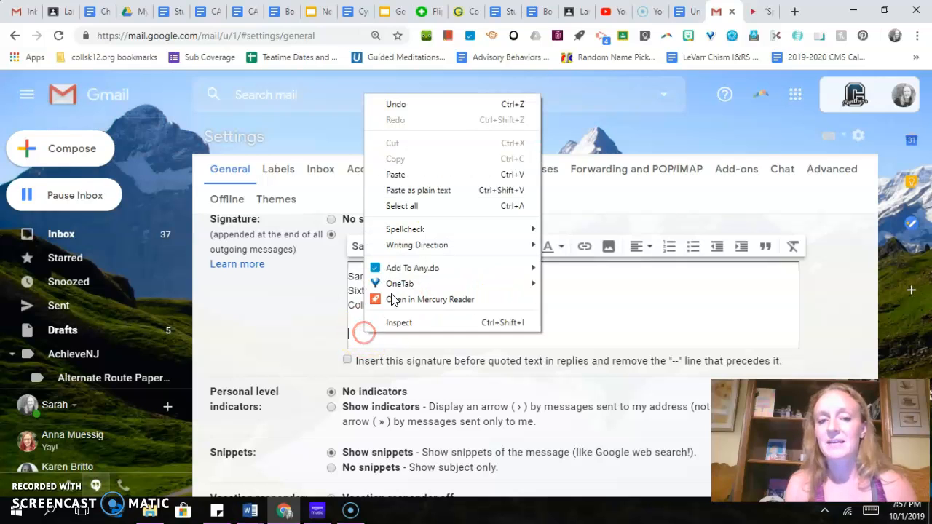
click(406, 191)
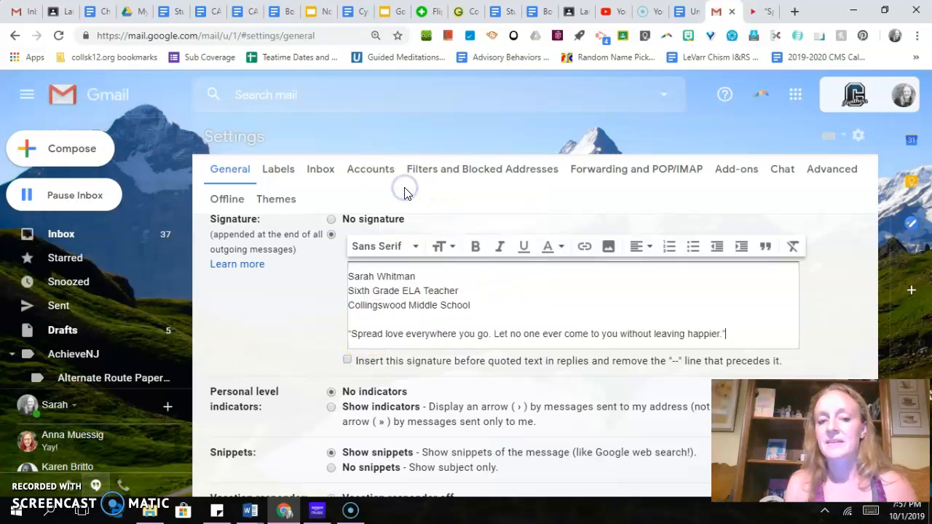
click(350, 333)
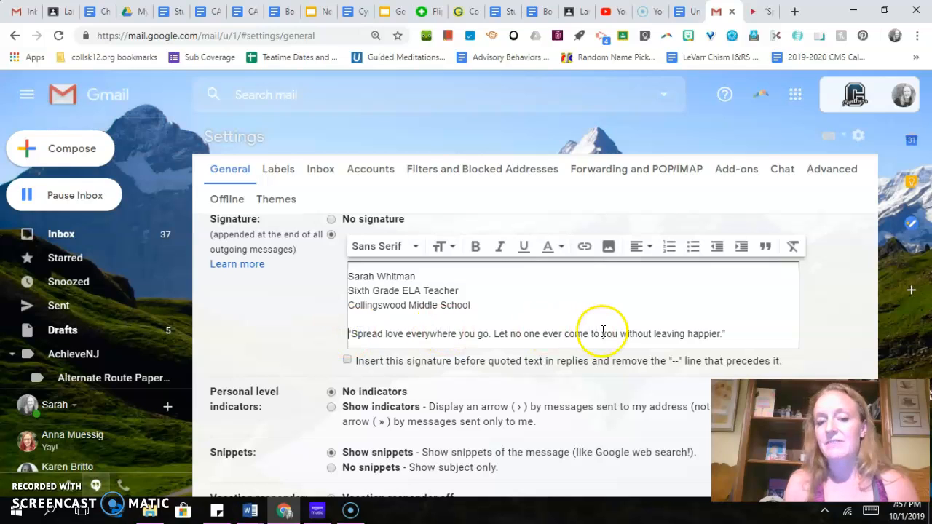
click(745, 332)
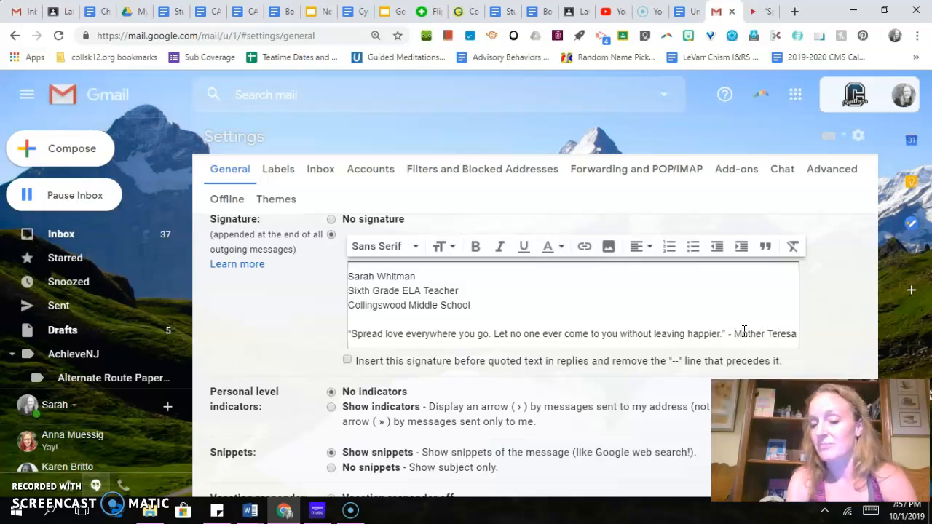
Try the Georgia font on the signature's quote line, and set it back to Sans Serif
triple_click(440, 335)
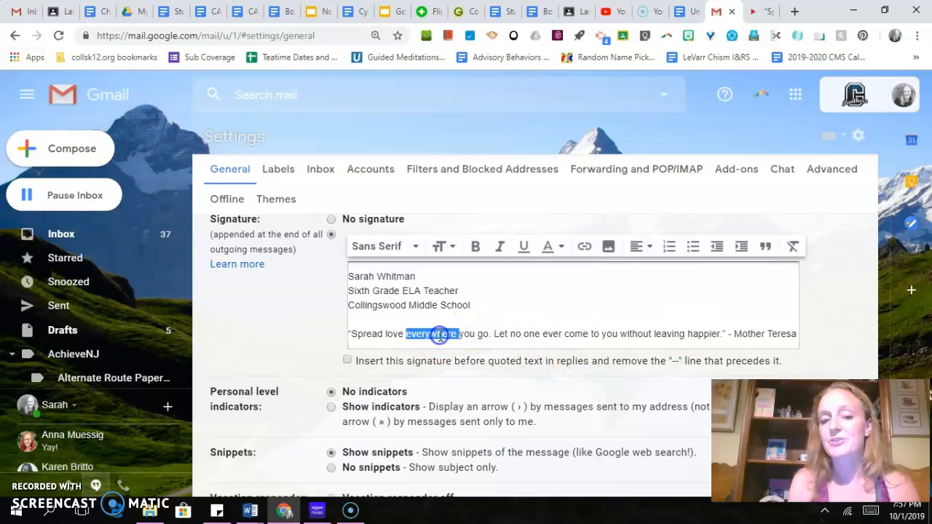
click(404, 246)
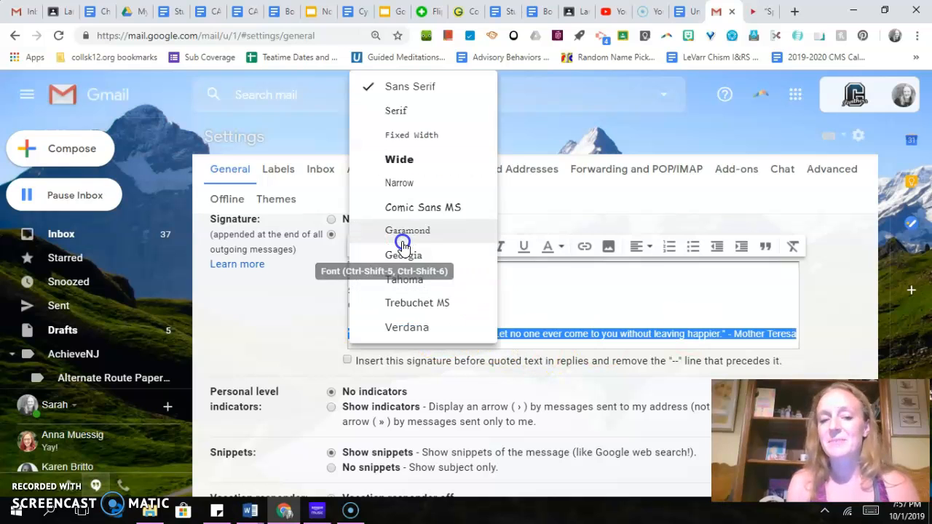
click(430, 259)
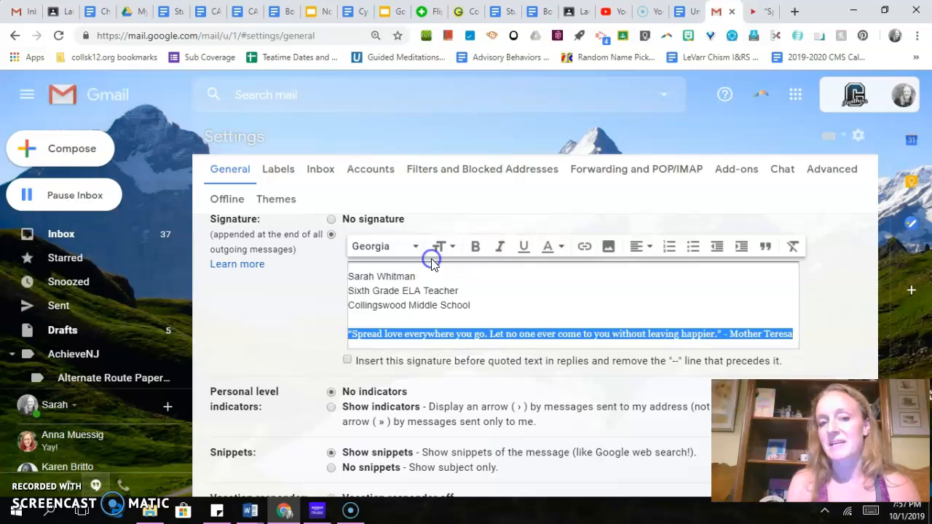
click(483, 276)
triple_click(453, 331)
click(396, 237)
triple_click(416, 334)
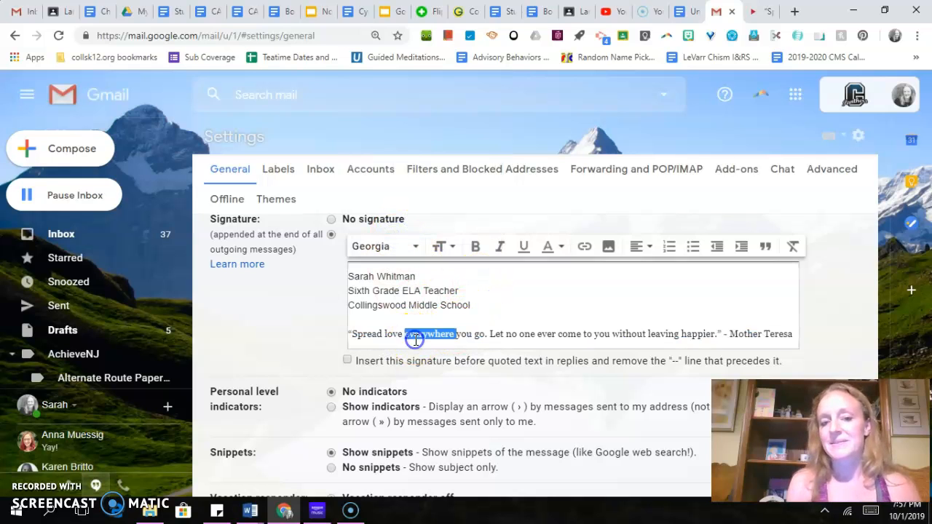
click(394, 248)
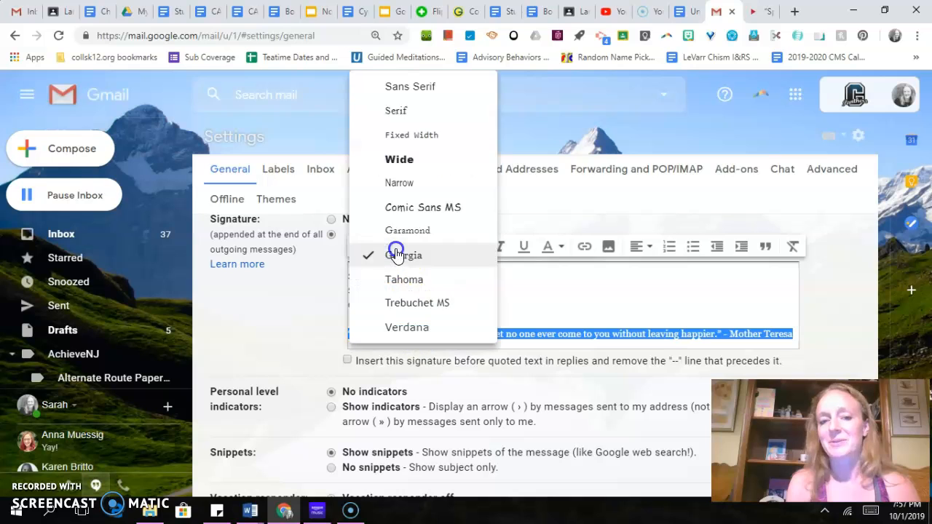
click(402, 88)
click(445, 314)
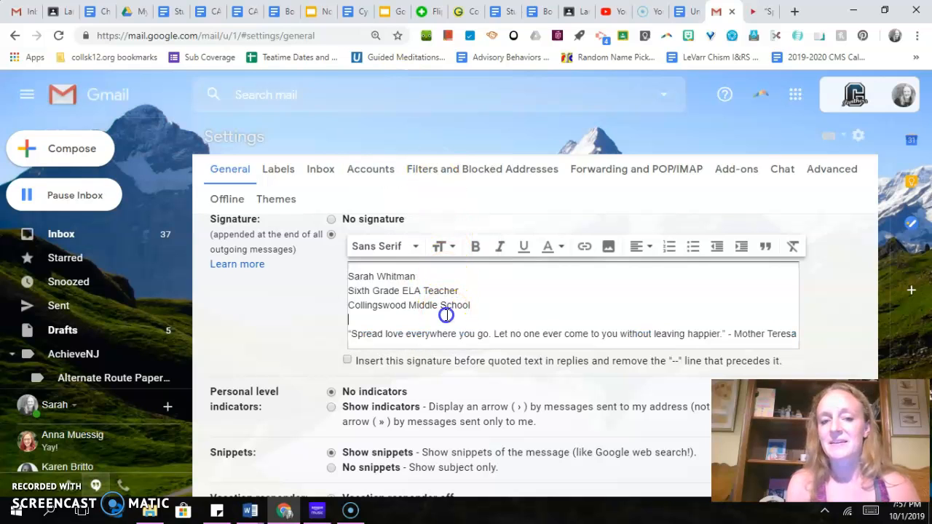
click(431, 334)
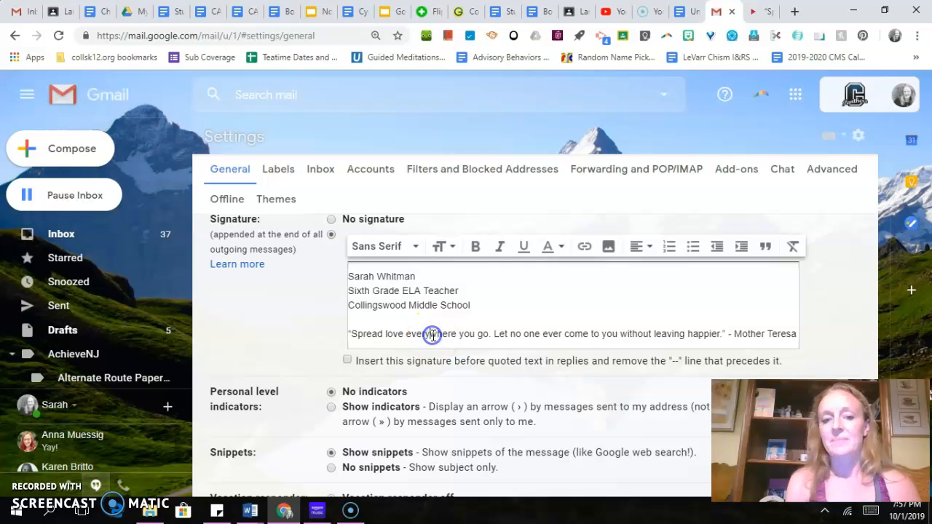
Review the finished signature and save the changes to the general mail settings
scroll(498, 337, down, 1)
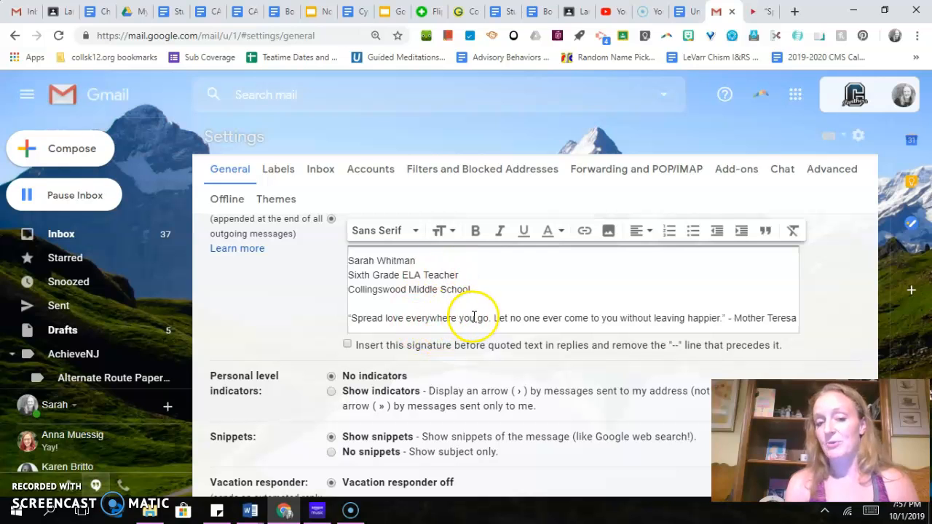
scroll(474, 318, up, 1)
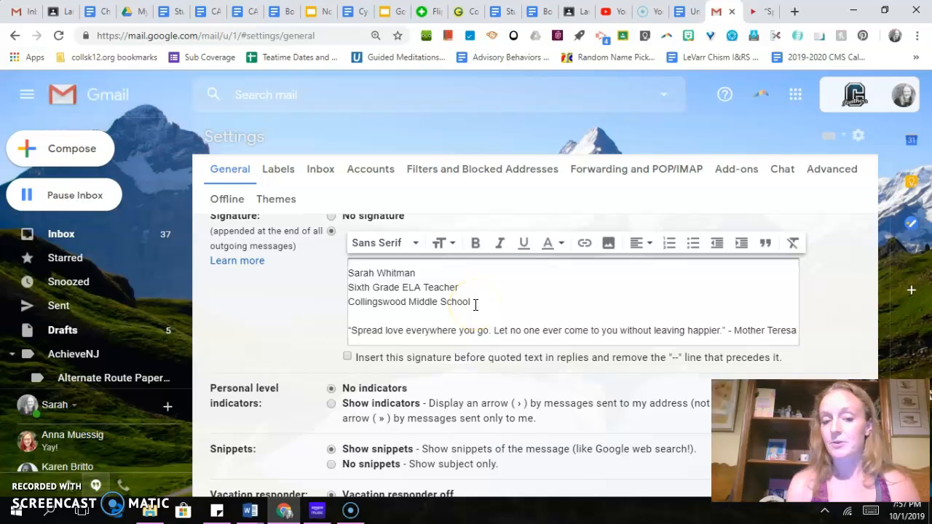
scroll(437, 316, down, 3)
scroll(440, 317, down, 5)
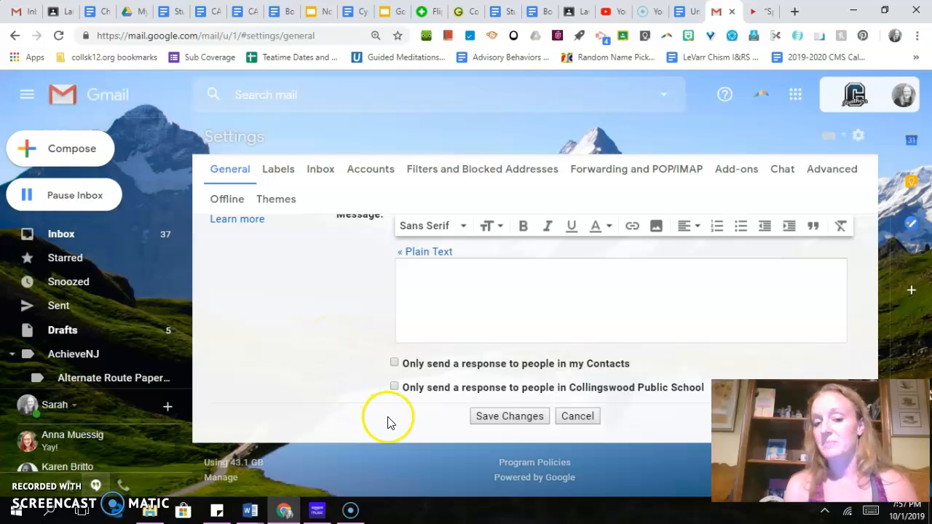
click(519, 418)
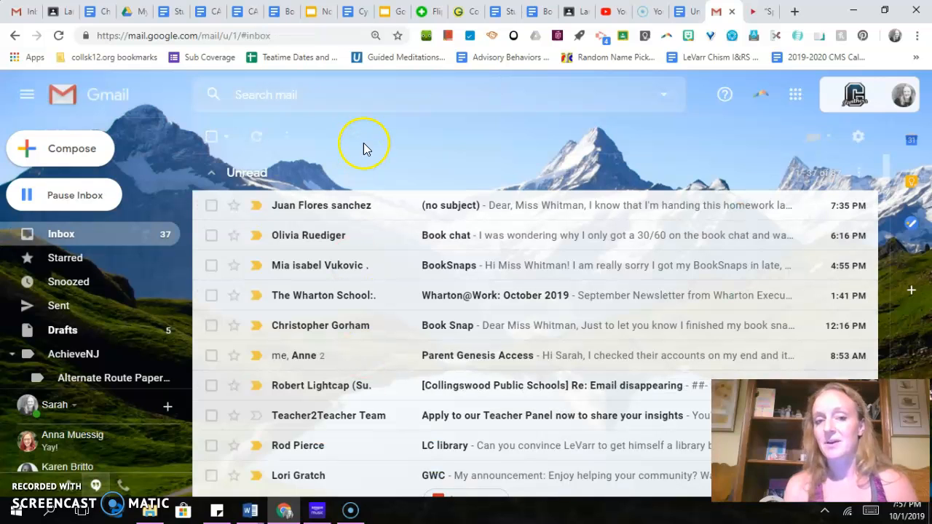
Compose a new message and write a "Dear" greeting with the recipient's first name above the signature, followed by a blank line
click(85, 153)
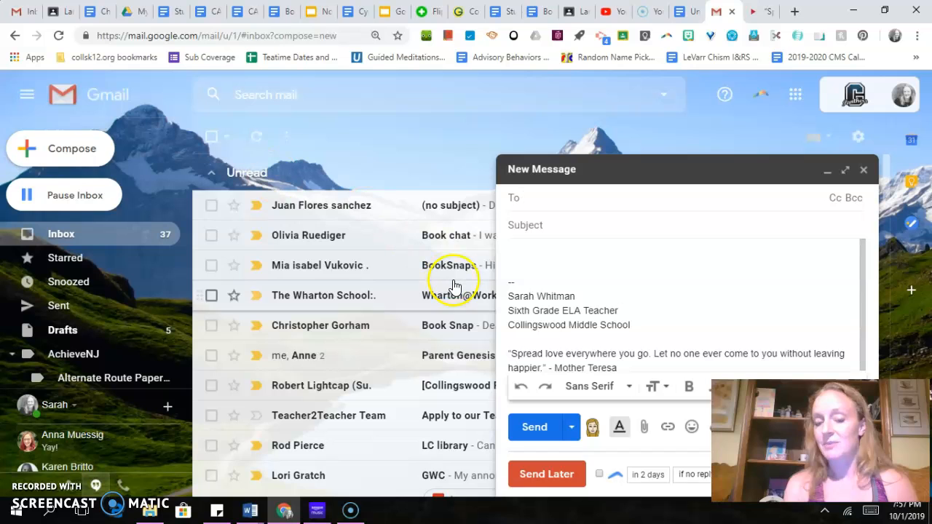
click(600, 321)
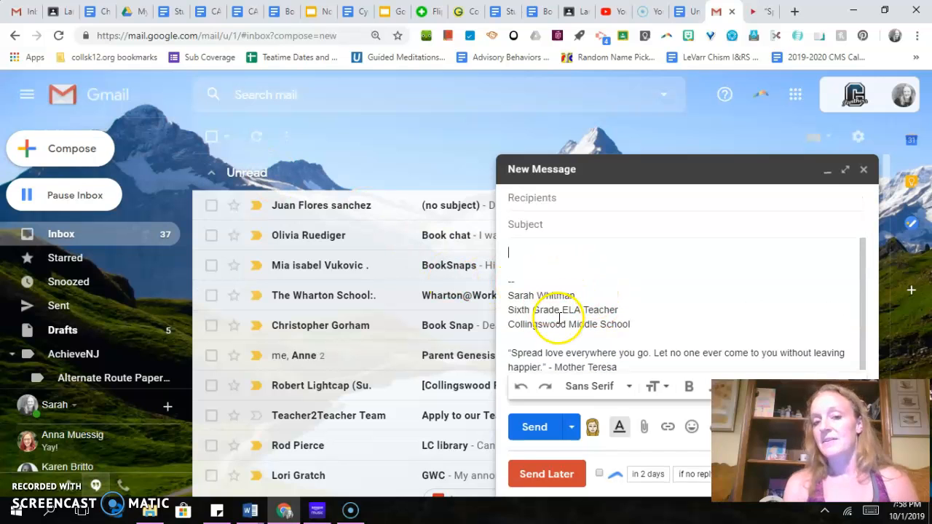
click(526, 256)
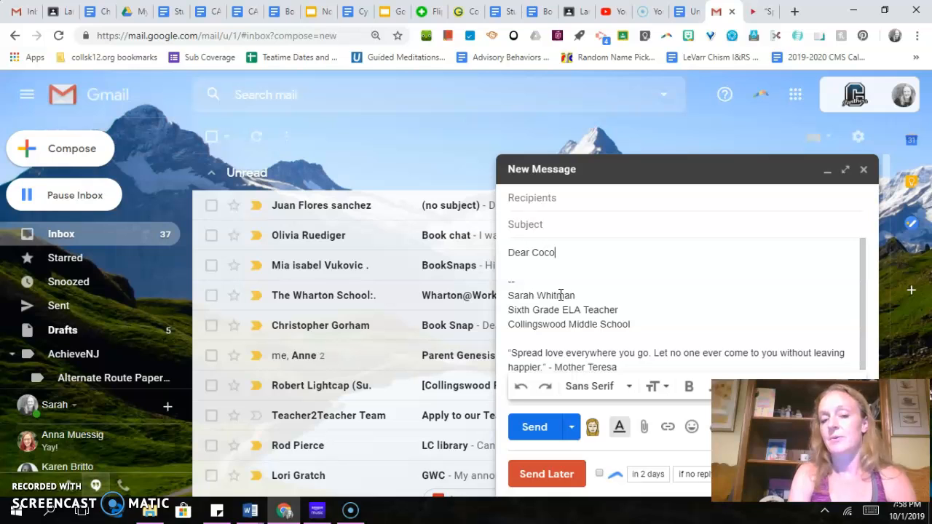
text(,)
key(Return)
key(Return)
Write the message body "I hope you are enjoying the book that I recommended. I think you will like it. Let me know what you think."
text(I hope you are enjoying the bo)
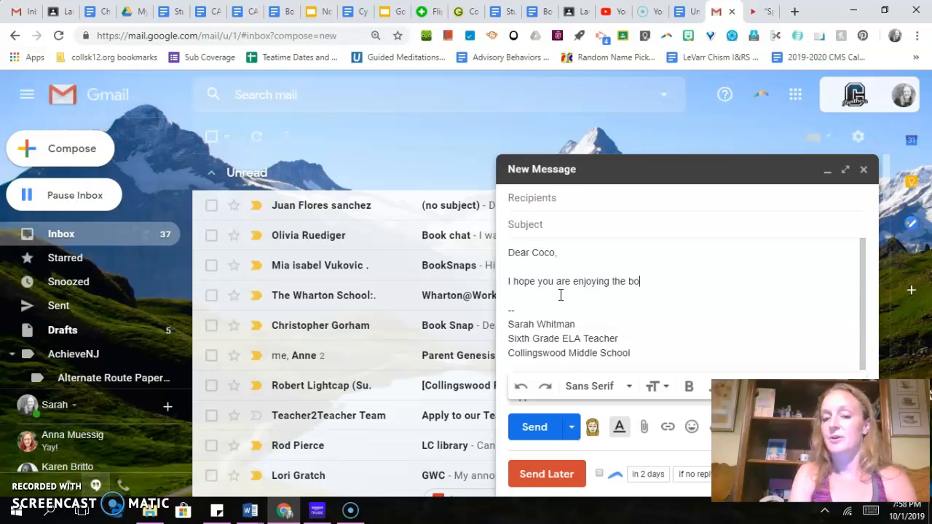
text(ok that I recommended.  I think you w)
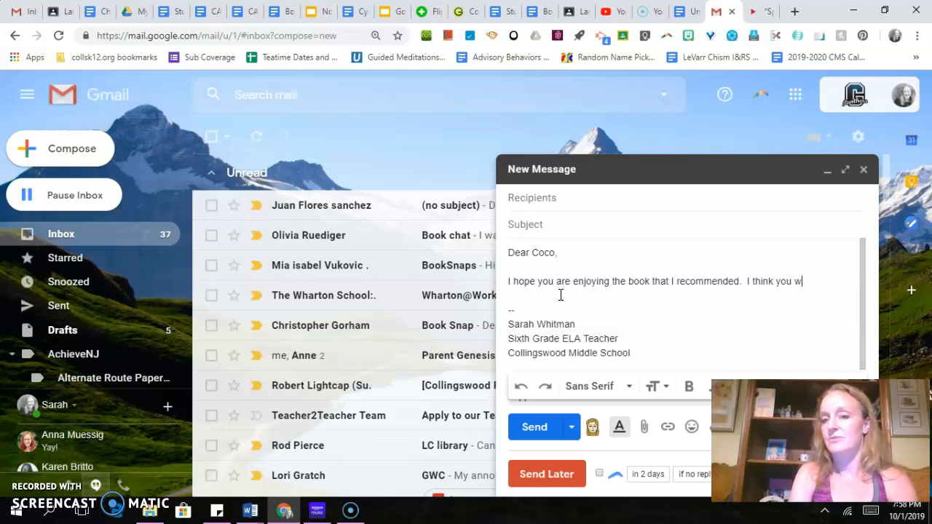
text(ill like it.  Let me know what you)
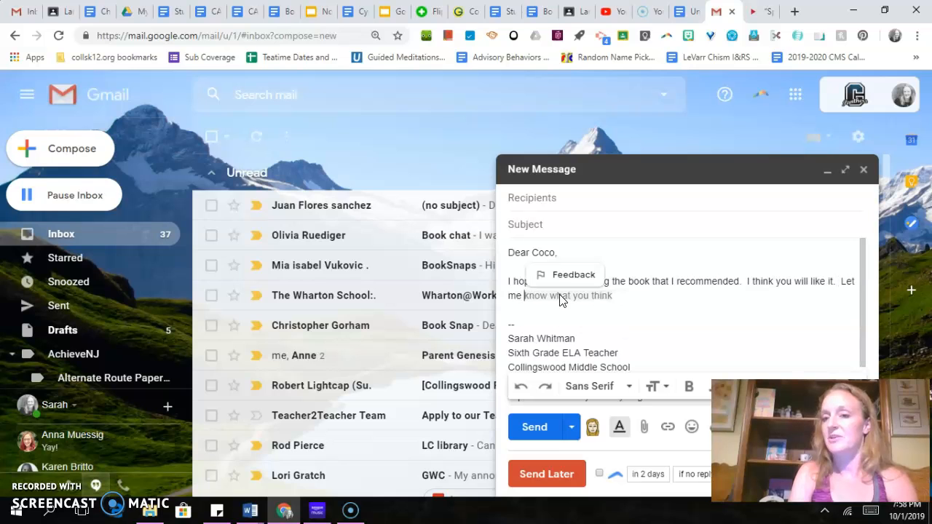
text( think.)
End the message with "Sincerely," and the sender's title and surname on the line below
key(Return)
key(Return)
text(Sincerely,)
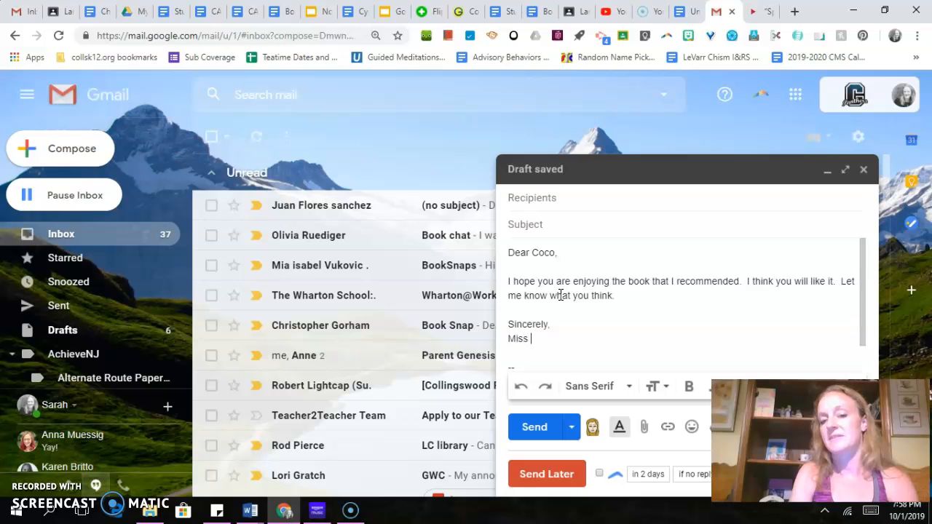
click(599, 320)
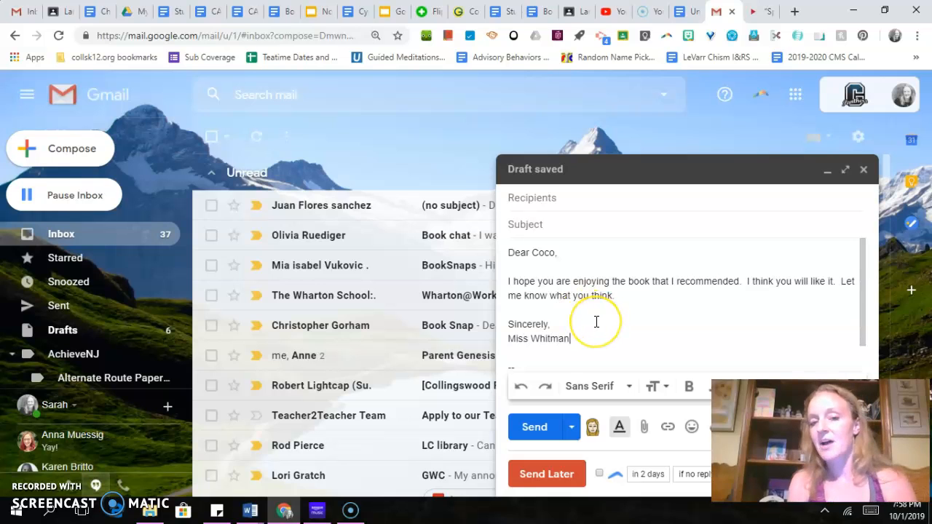
Examine the draft from greeting to quote, comparing the typed closing with the automatic signature below it
scroll(595, 321, down, 2)
click(531, 310)
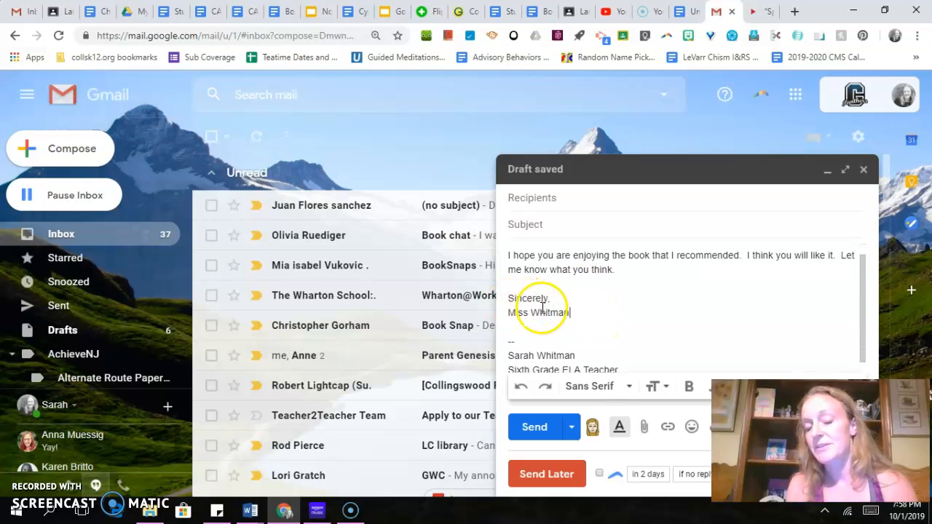
scroll(563, 305, down, 2)
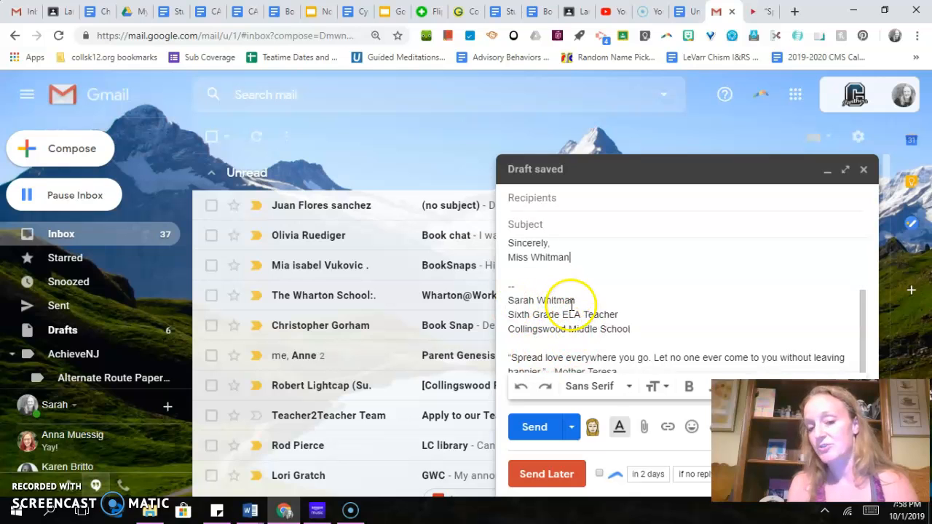
scroll(547, 299, up, 1)
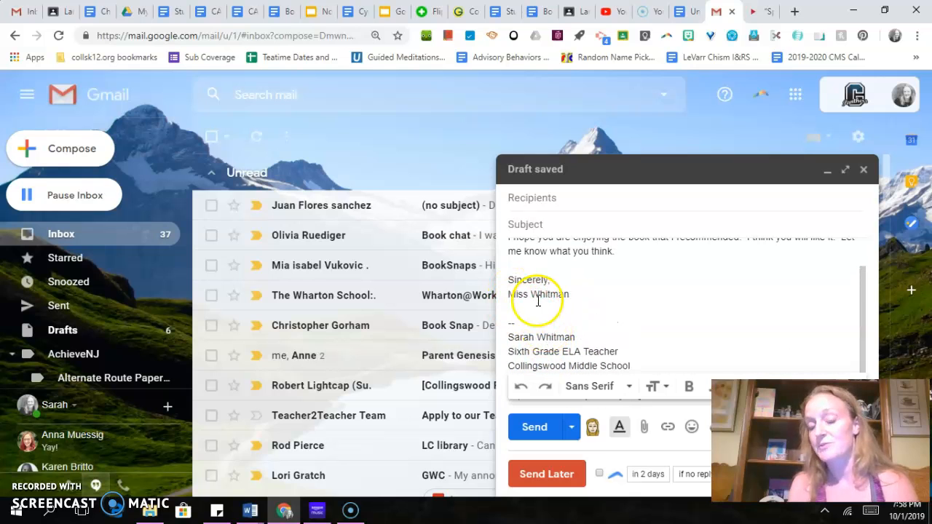
scroll(538, 301, down, 2)
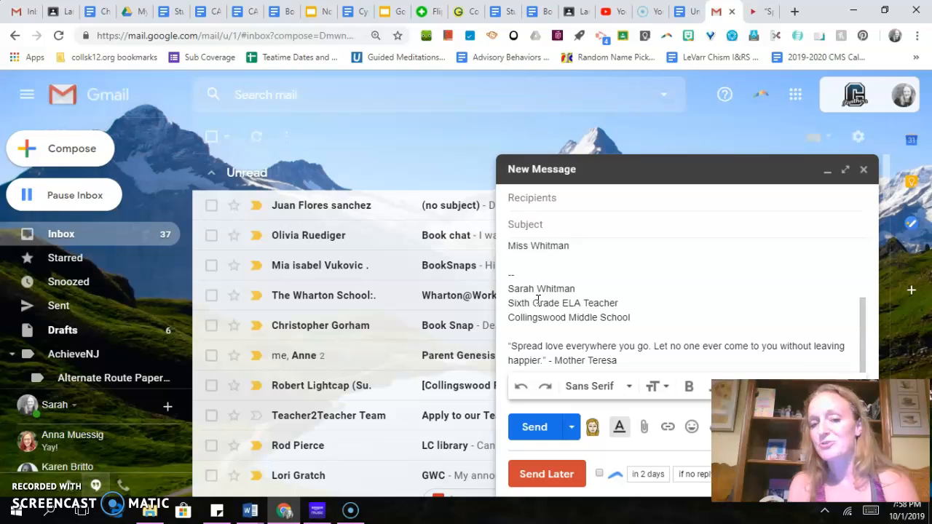
scroll(538, 300, up, 3)
click(536, 252)
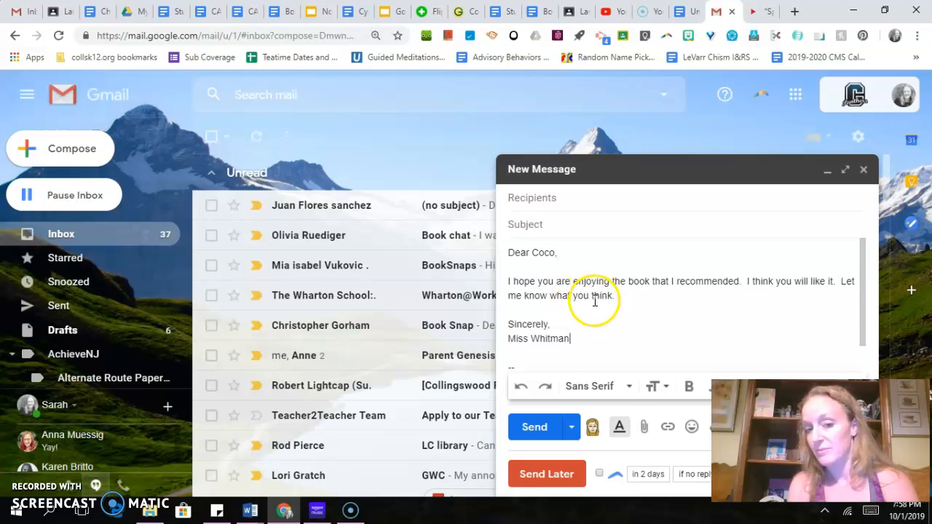
Give the draft message the subject "How's the book?", leaving the greeting, body and signature as written
scroll(595, 300, down, 1)
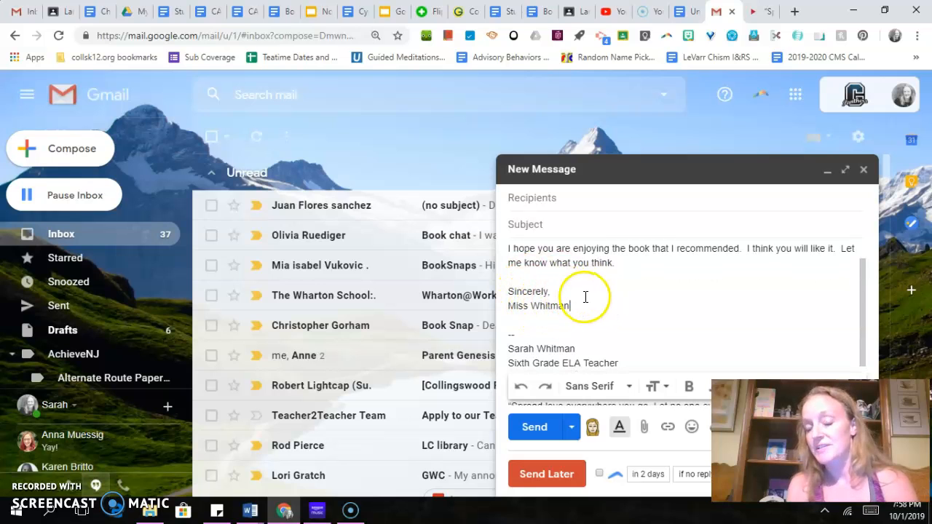
scroll(578, 298, down, 1)
scroll(564, 316, down, 1)
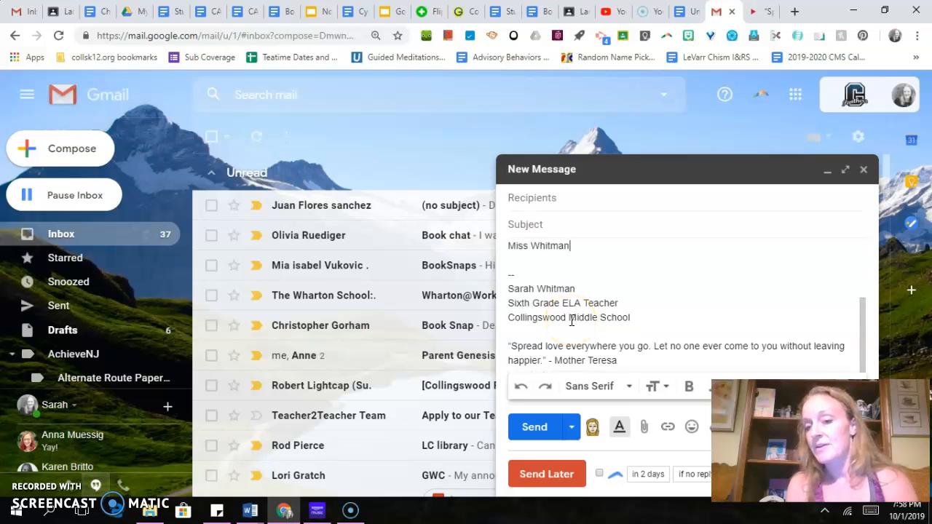
scroll(571, 321, up, 3)
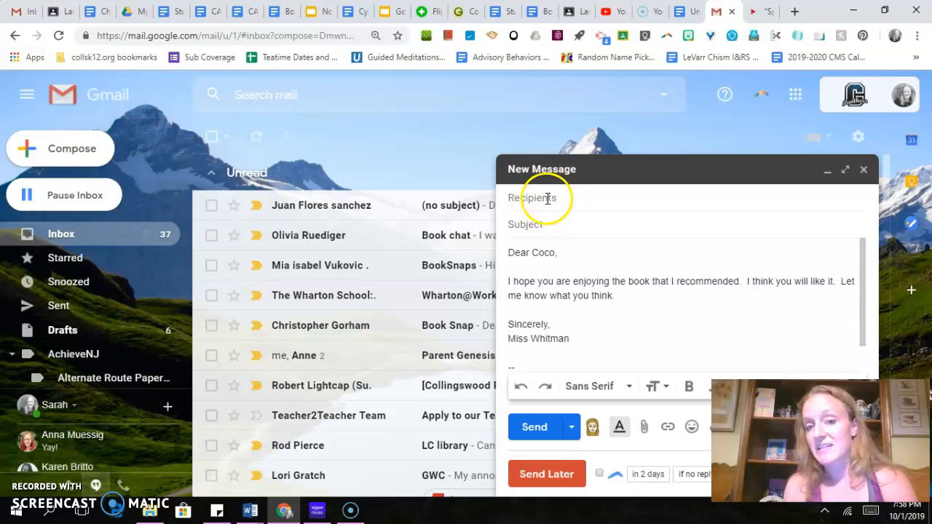
click(543, 222)
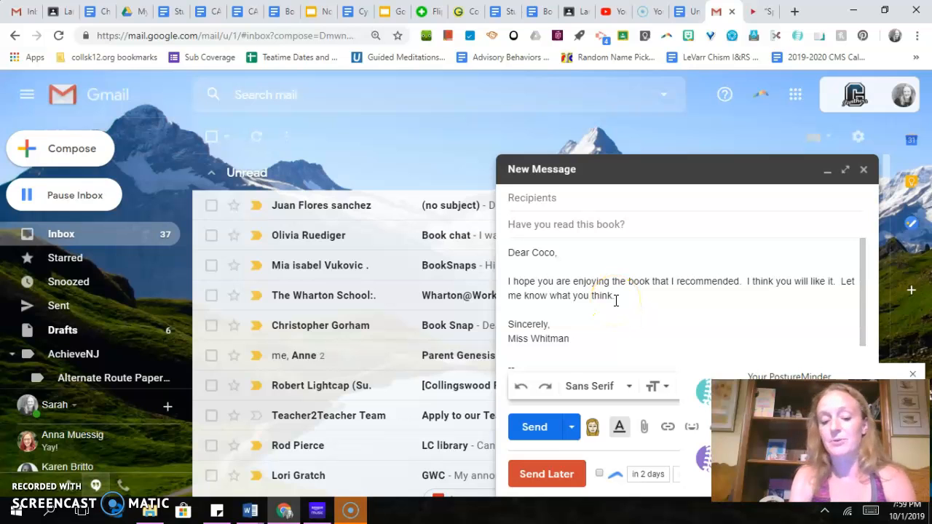
text(How's the )
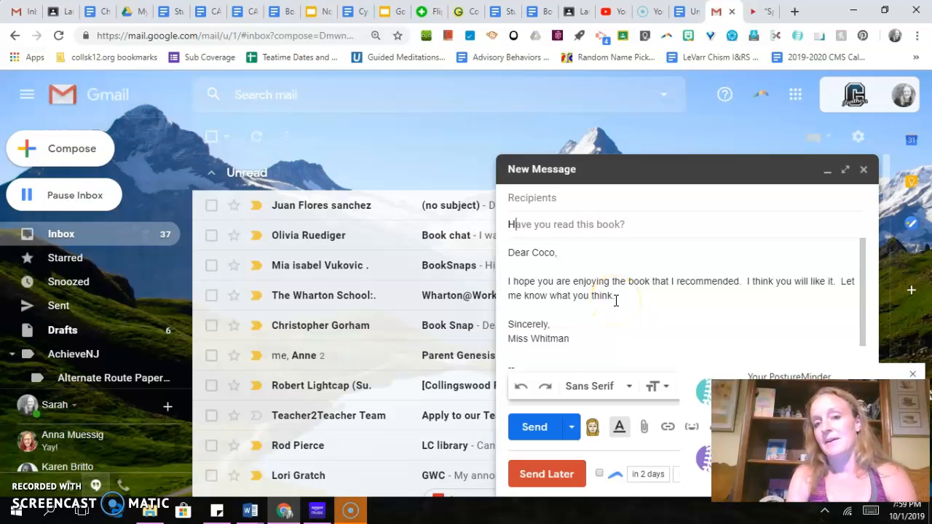
text(book?)
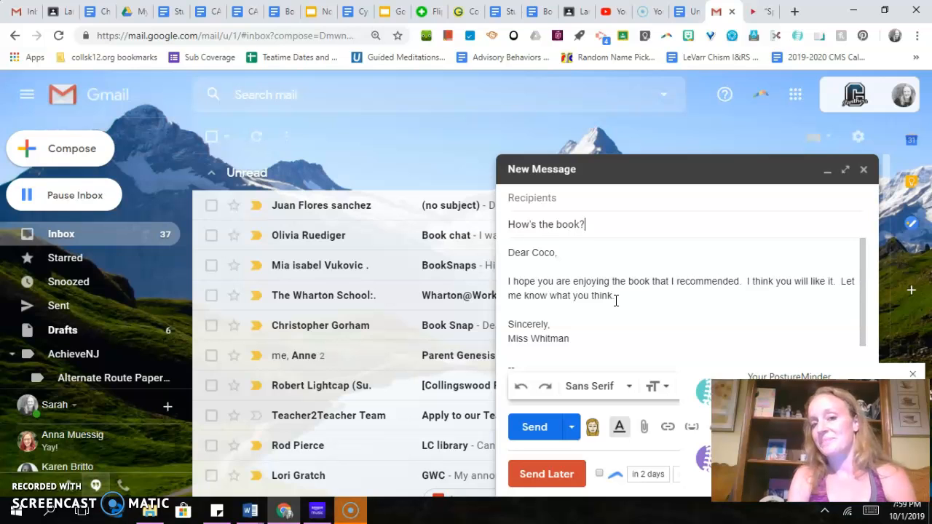